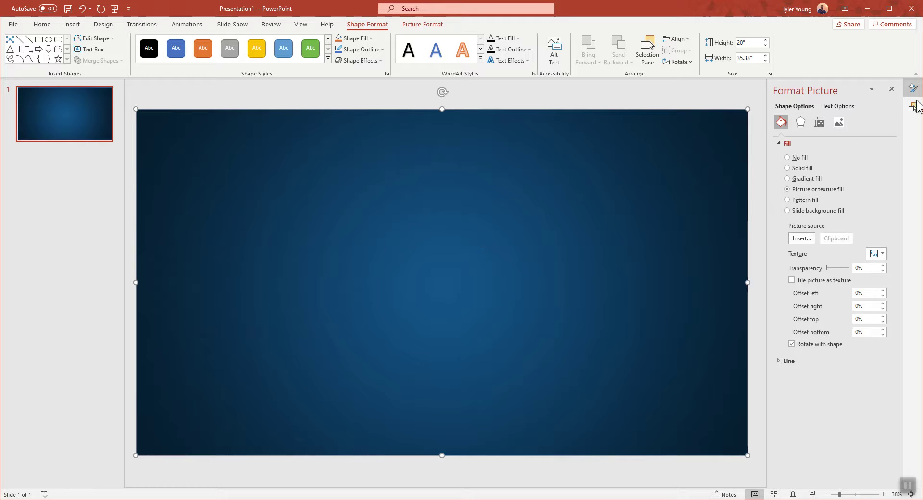
# - Open the Selection pane listing the slide's objects and look up its entry among the Arrange options
pyautogui.click(912, 107)
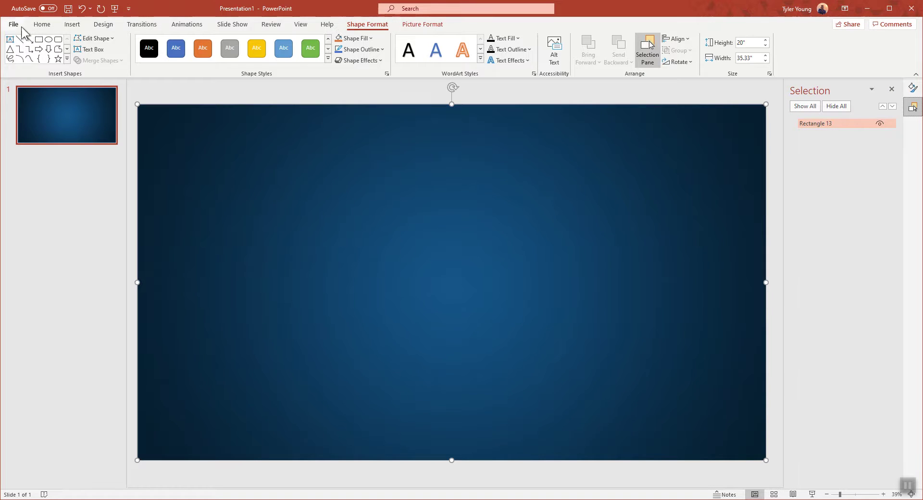
pyautogui.click(42, 25)
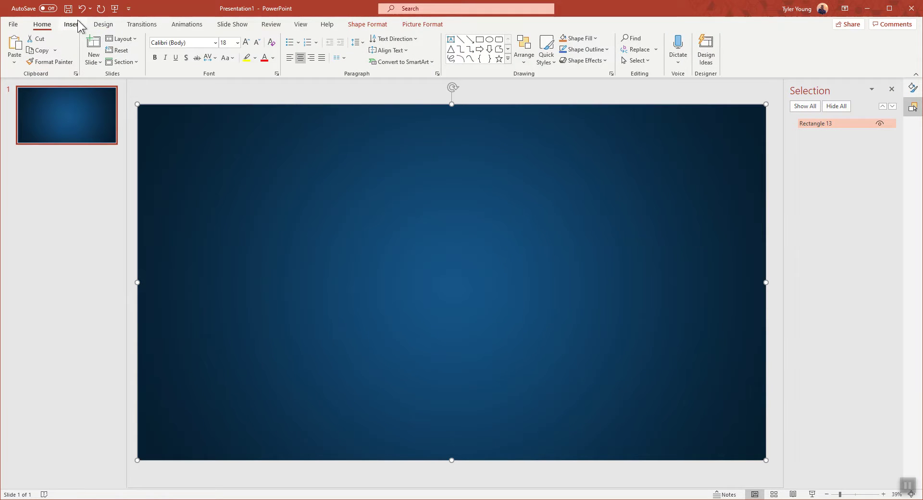
pyautogui.click(73, 24)
pyautogui.click(42, 24)
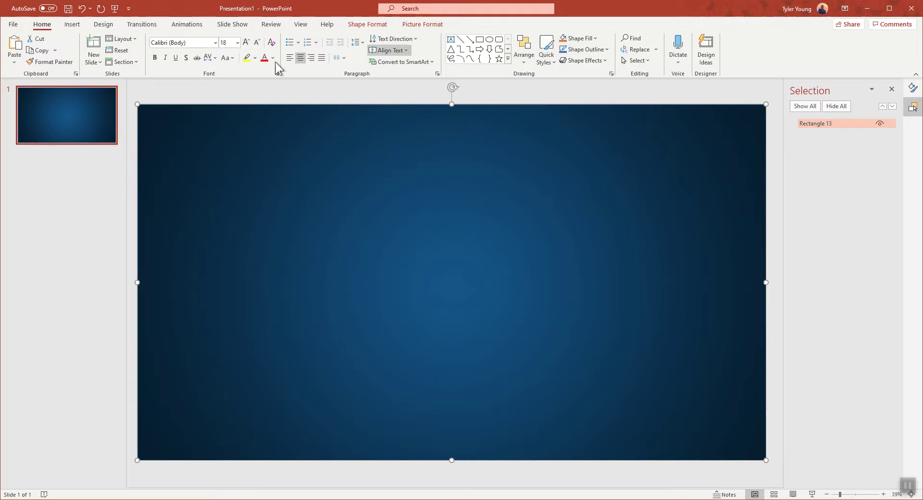
pyautogui.click(524, 58)
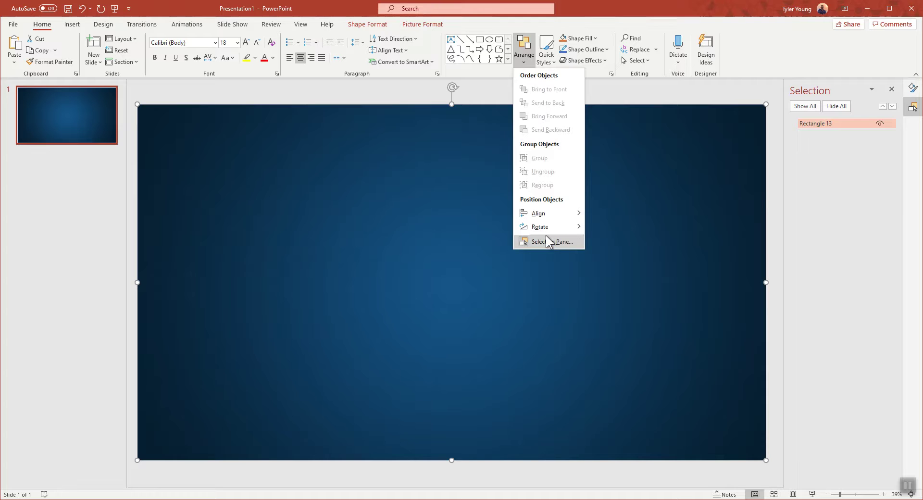
# - Rename the slide's full-size rectangle to "Ocean Background" in the Selection pane
pyautogui.click(813, 123)
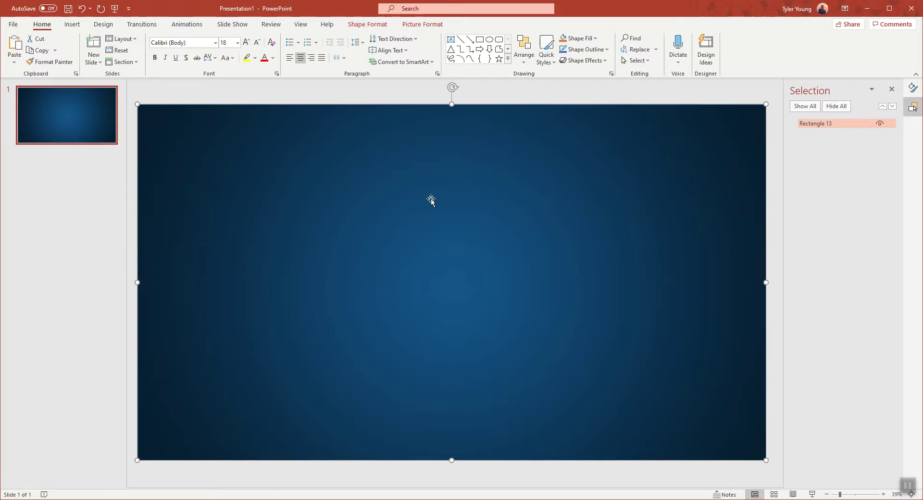
pyautogui.doubleClick(816, 123)
pyautogui.hotkey('ctrl', 'a')
pyautogui.write('Oc')
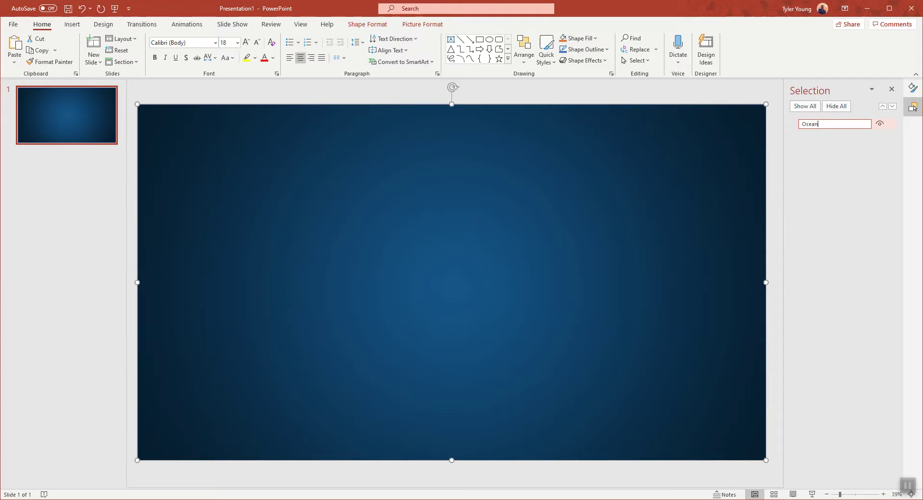
pyautogui.write('ean Background')
pyautogui.press('Return')
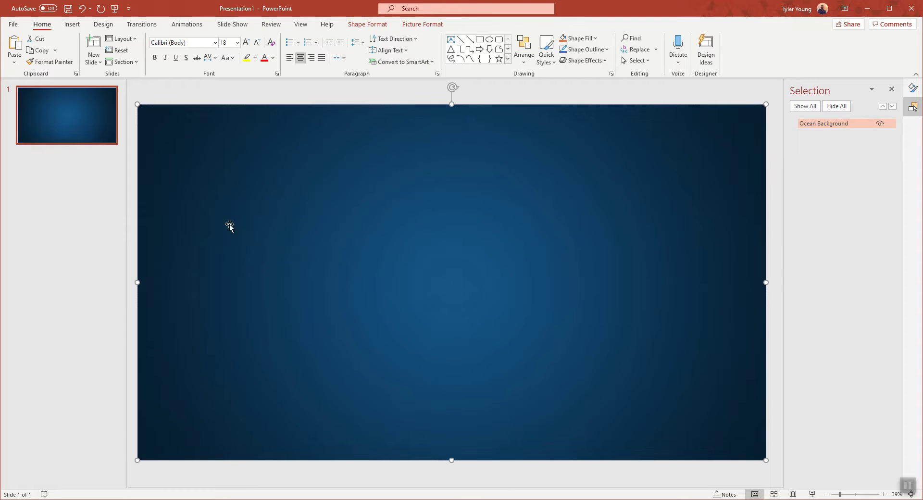
# - Duplicate the Ocean Background shape and align the copy exactly over the original
pyautogui.click(798, 125)
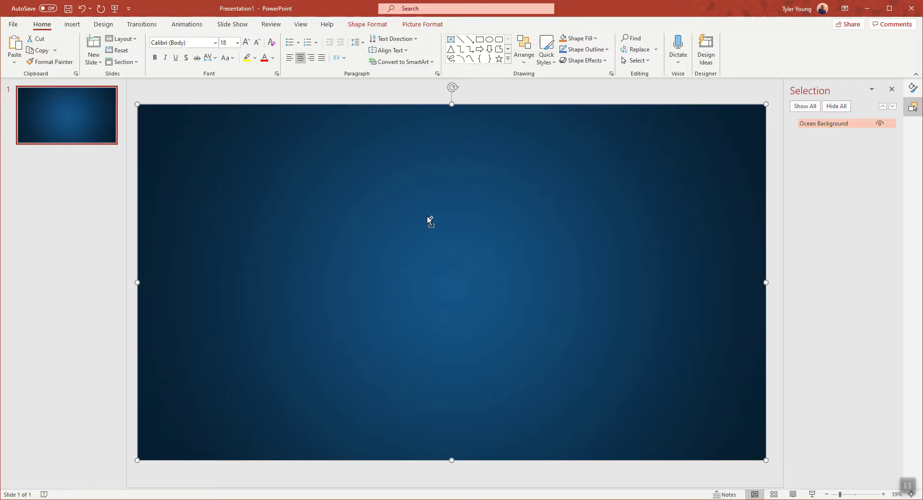
pyautogui.moveTo(429, 220); pyautogui.dragTo(426, 216)
pyautogui.moveTo(197, 142); pyautogui.dragTo(200, 144)
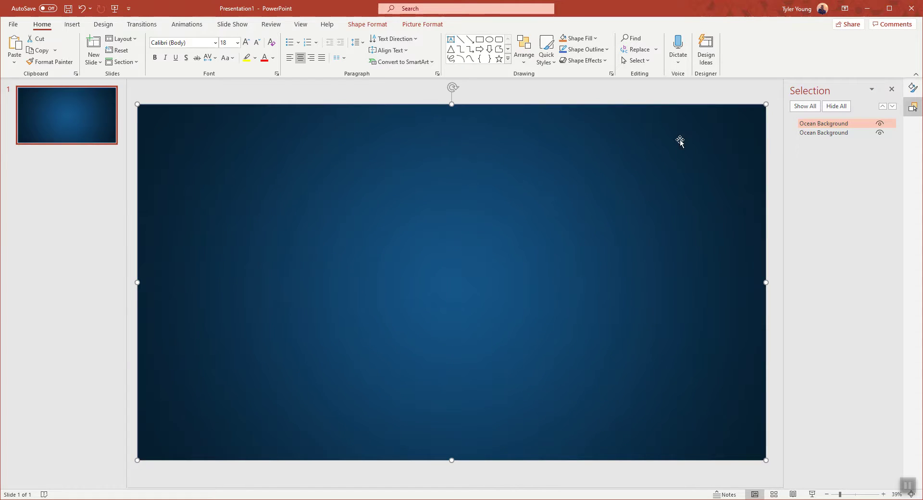
# - Fill the upper Ocean Background copy with the Basemap picture from the CA PNGs folder
pyautogui.click(853, 124)
pyautogui.click(912, 87)
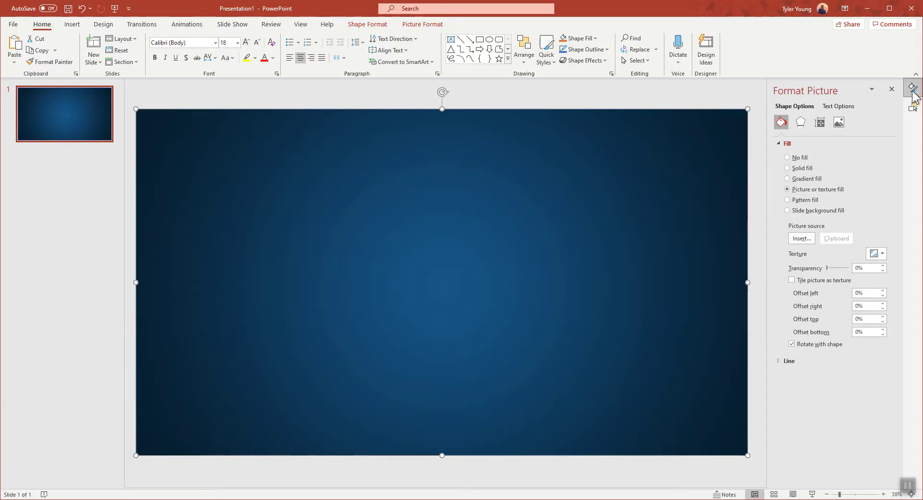
pyautogui.click(800, 238)
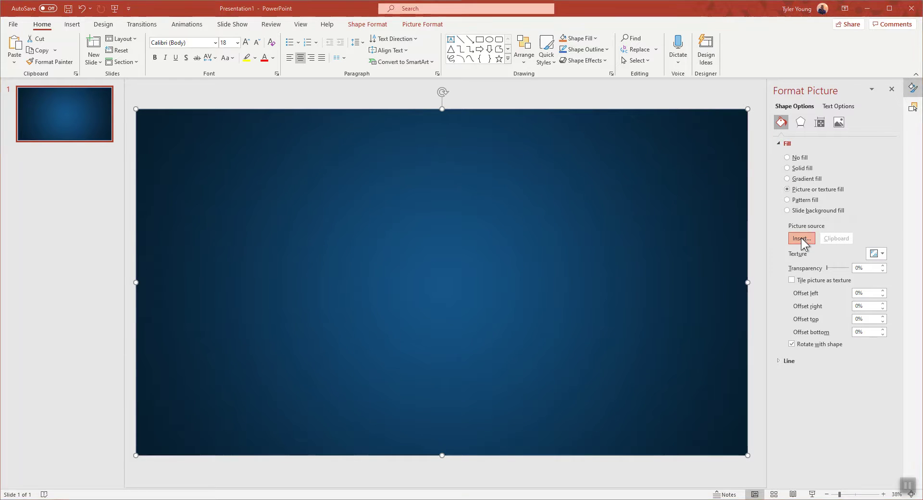
pyautogui.click(366, 218)
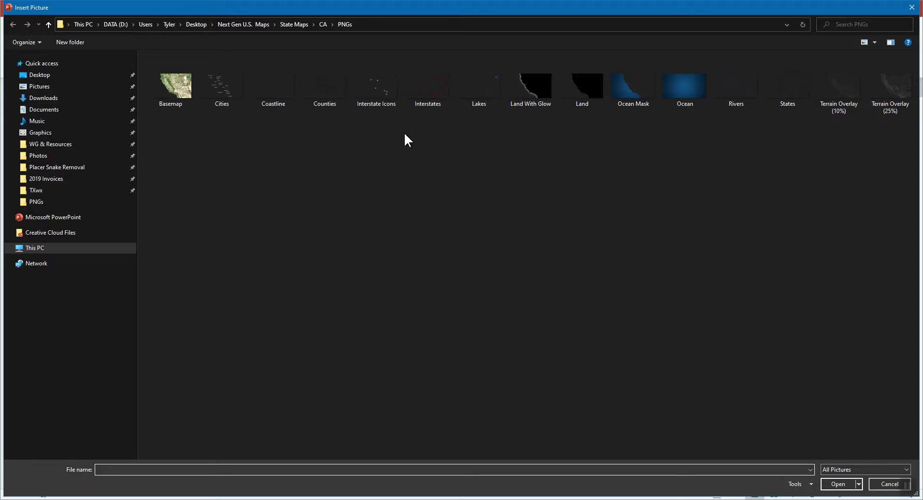
pyautogui.click(175, 99)
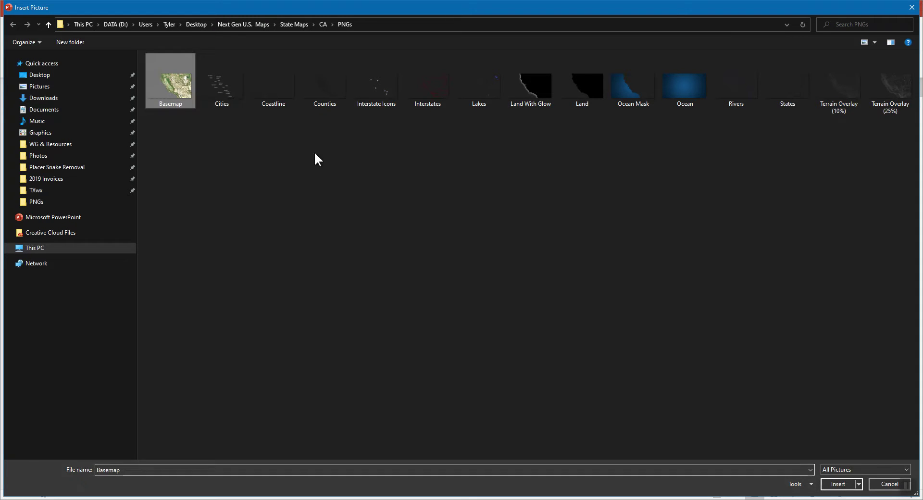
pyautogui.click(839, 484)
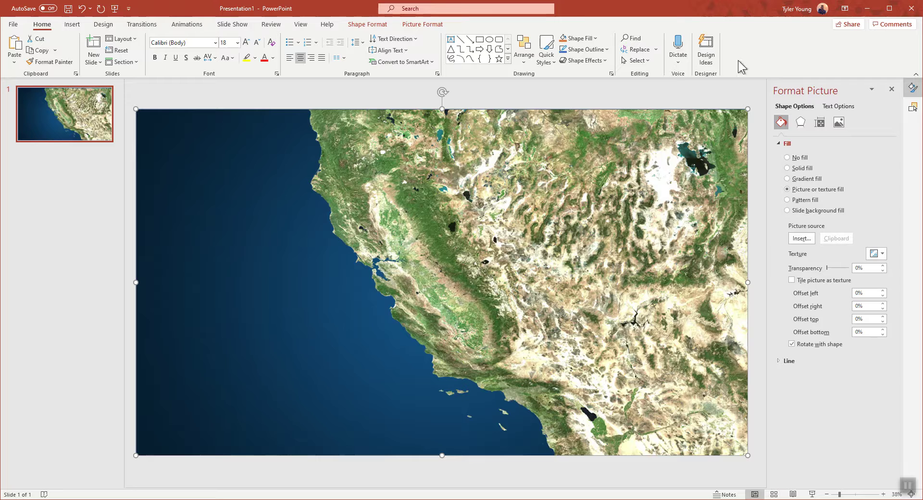
# - Rename the upper Ocean Background object, which holds the land imagery, to "Basemap"
pyautogui.click(912, 107)
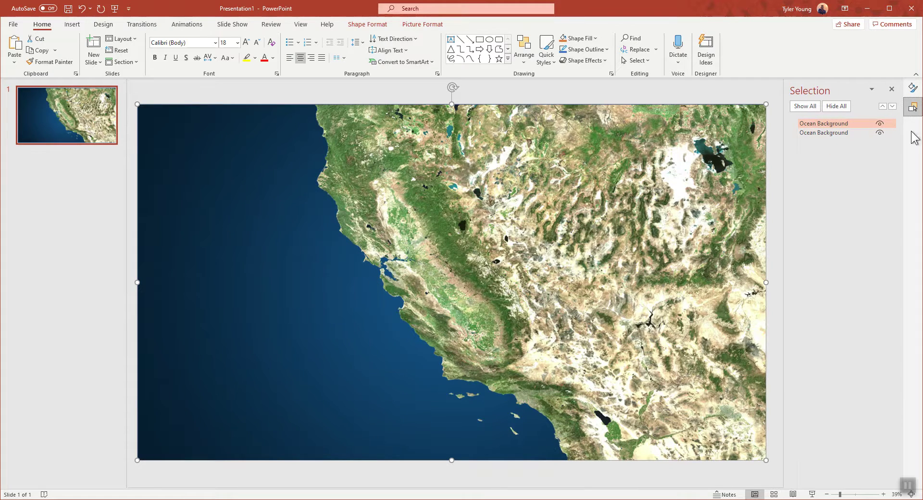
pyautogui.doubleClick(814, 126)
pyautogui.write('Basemap')
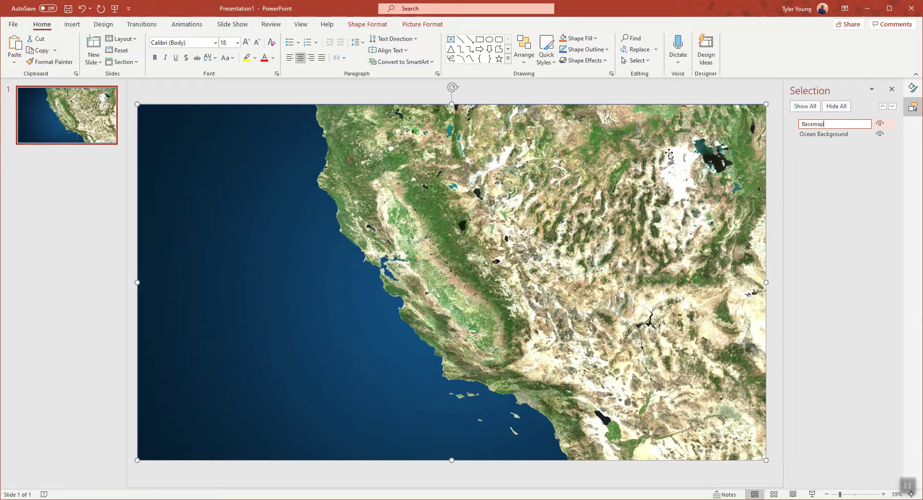
pyautogui.press('Return')
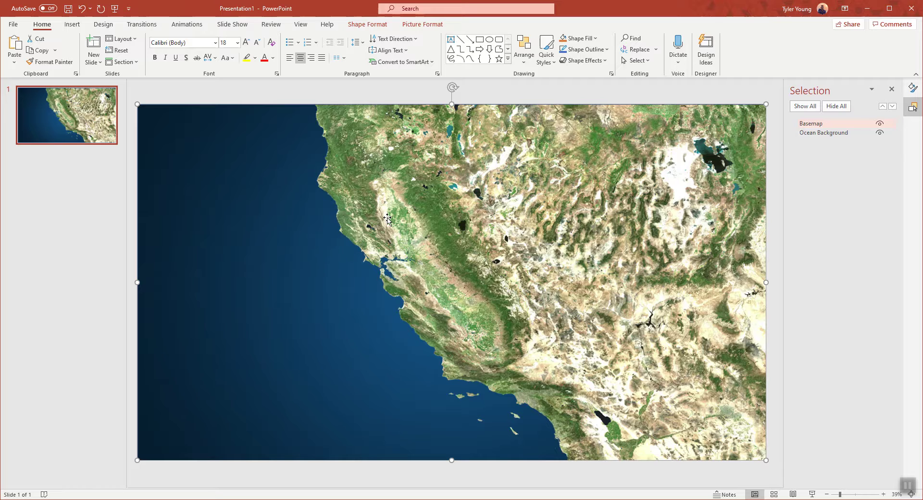
# - Copy the Basemap layer and paste the duplicate directly over it
pyautogui.click(398, 163)
pyautogui.hotkey('ctrl', 'c')
pyautogui.hotkey('ctrl', 'v')
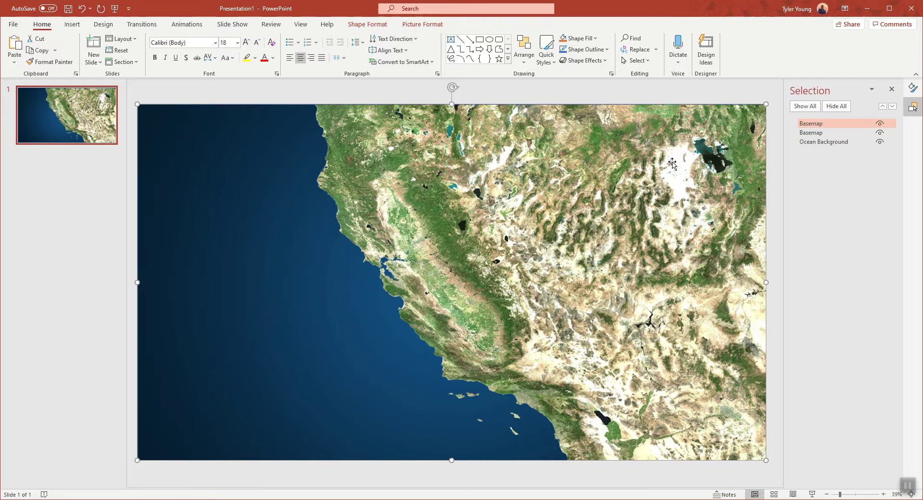
# - Replace the picture fill of the upper Basemap copy with the Terrain Overlay (25%) image file
pyautogui.click(912, 87)
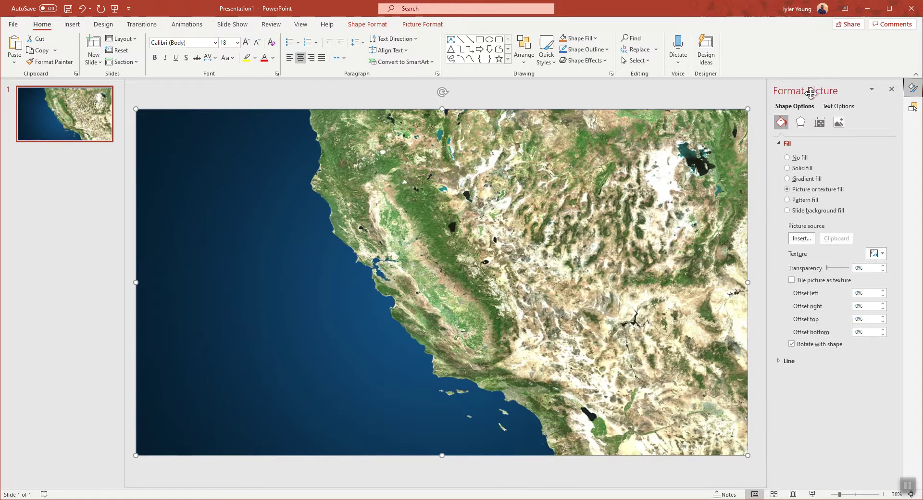
pyautogui.click(800, 238)
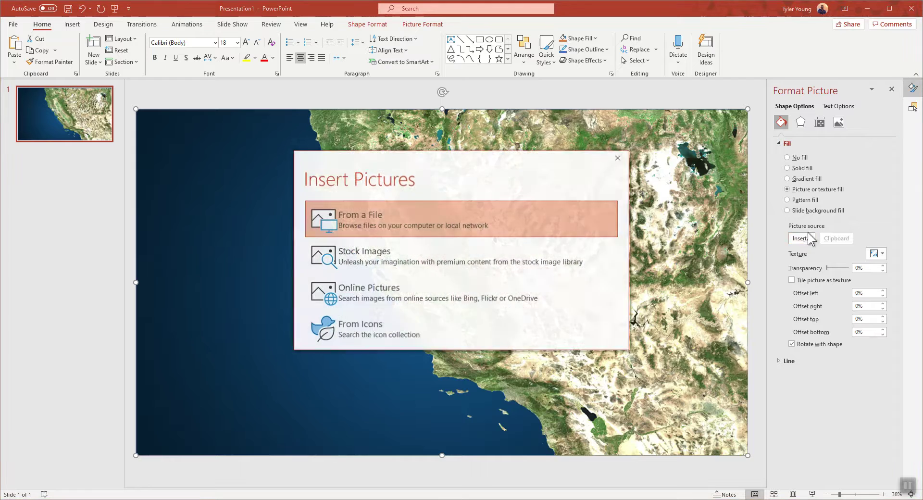
pyautogui.click(488, 219)
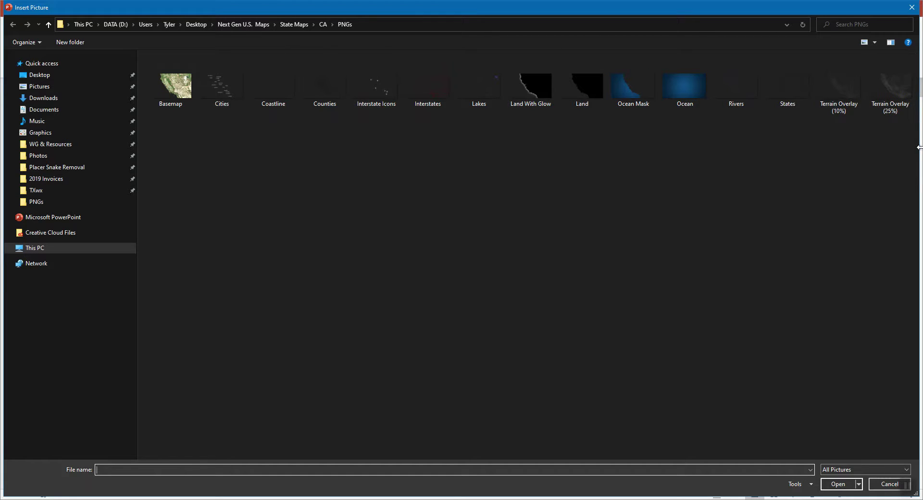
pyautogui.click(842, 77)
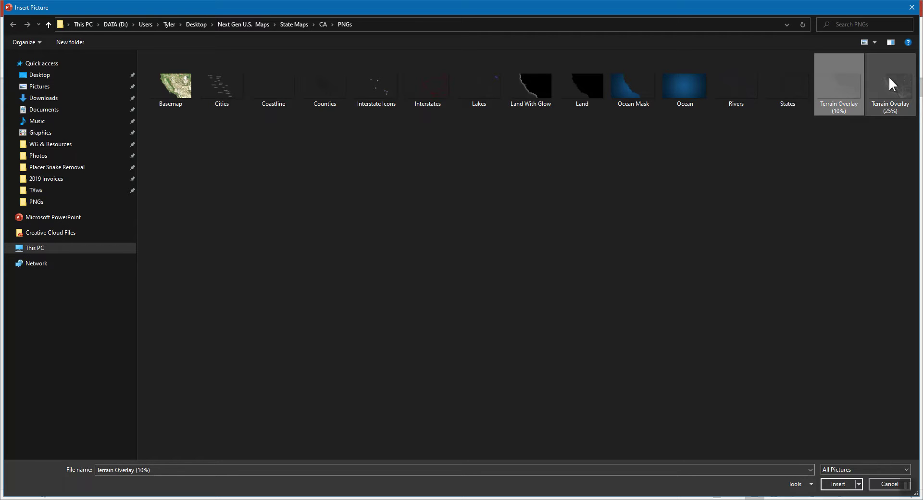
pyautogui.click(900, 77)
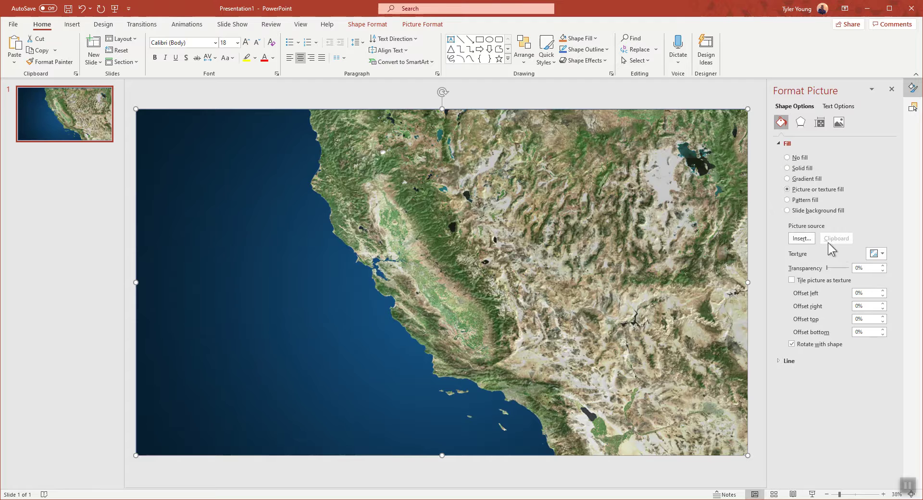
# - Rename the upper Basemap object to "Terrain Overlay" in the Selection pane
pyautogui.click(912, 107)
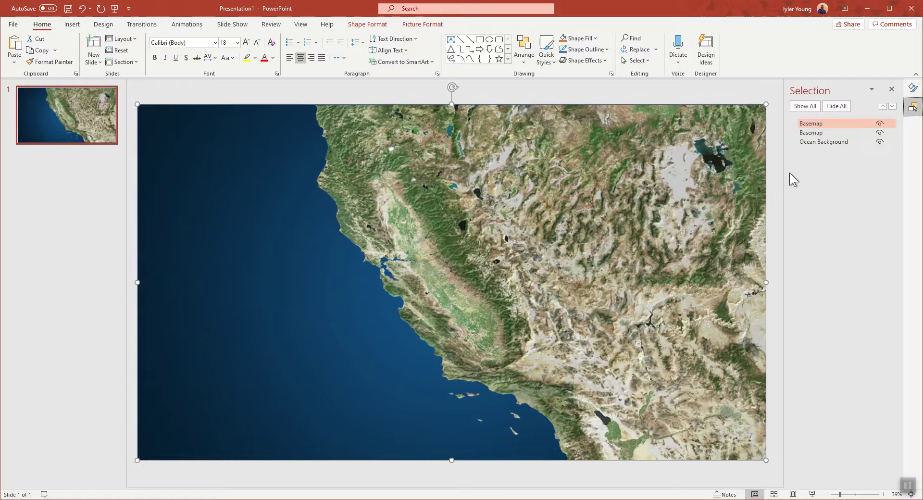
pyautogui.click(813, 124)
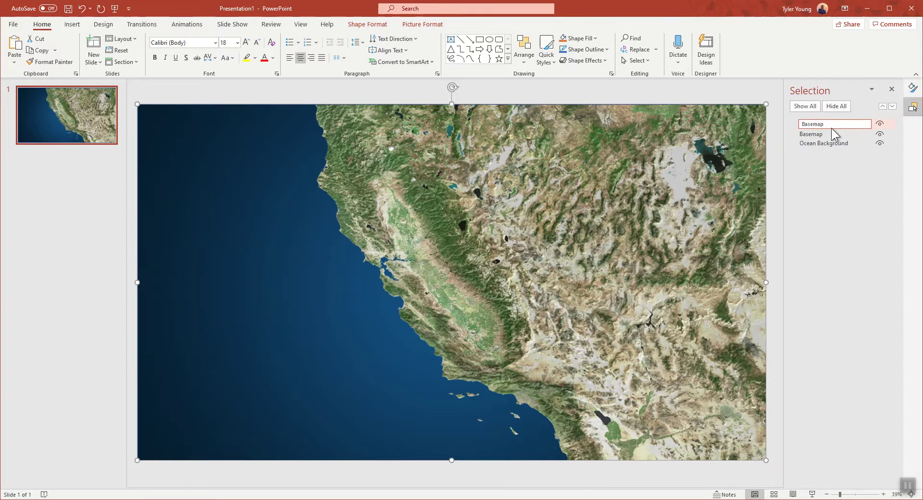
pyautogui.hotkey('ctrl', 'a')
pyautogui.write('Terrain Overlay')
pyautogui.press('Return')
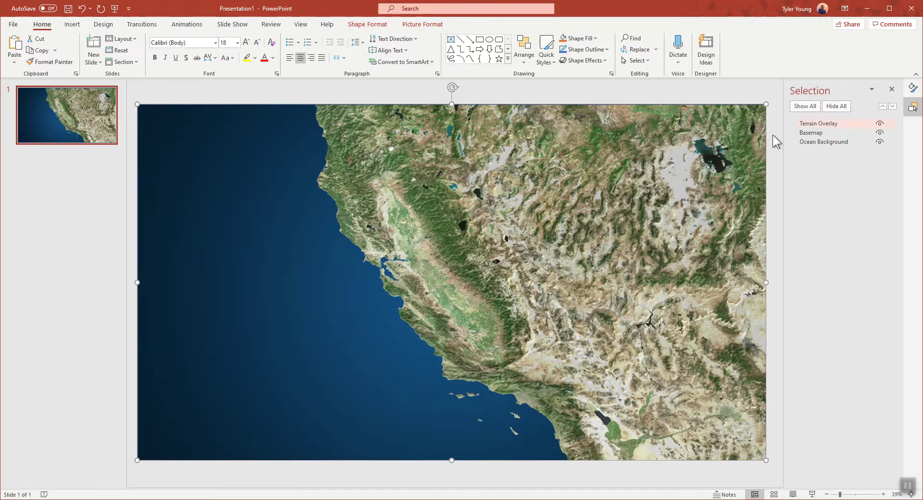
# - Toggle the visibility of the Terrain Overlay layer to compare the map with and without it, leaving it shown
pyautogui.click(879, 124)
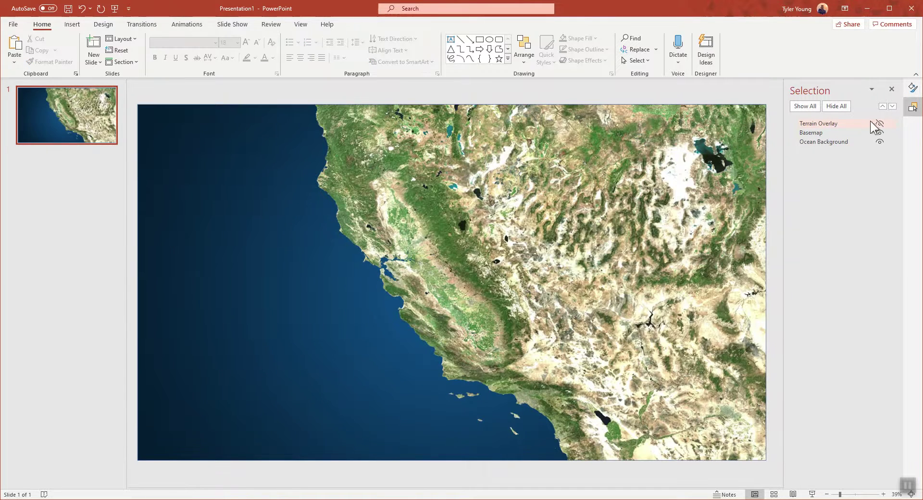
pyautogui.click(879, 123)
pyautogui.click(879, 123)
pyautogui.click(878, 123)
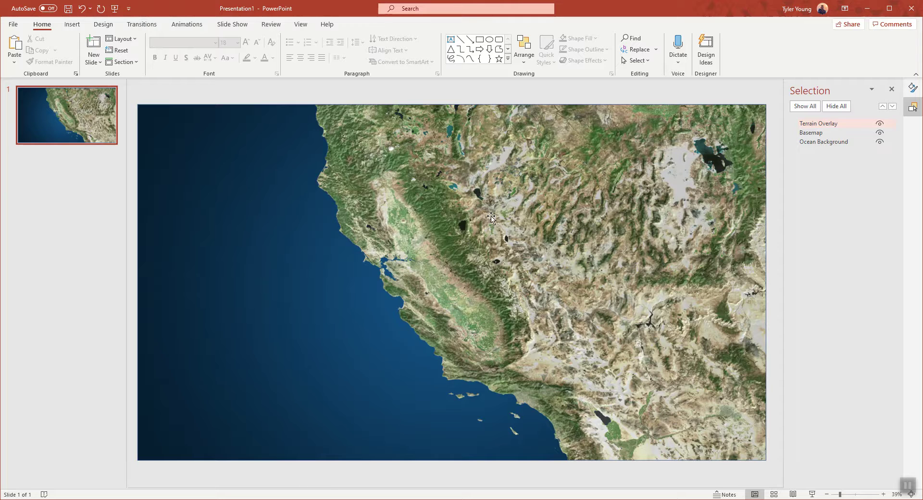
# - Duplicate the Terrain Overlay layer and align the copy exactly over the map
pyautogui.click(453, 192)
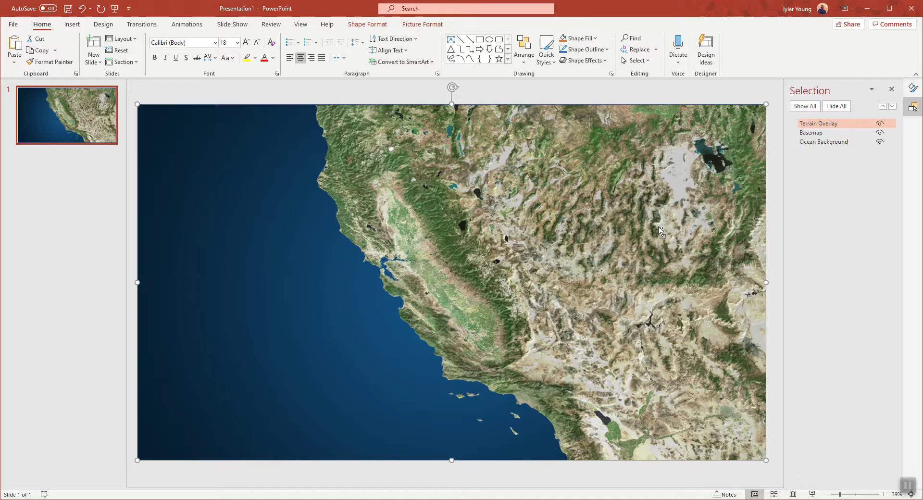
pyautogui.hotkey('ctrl', 'd')
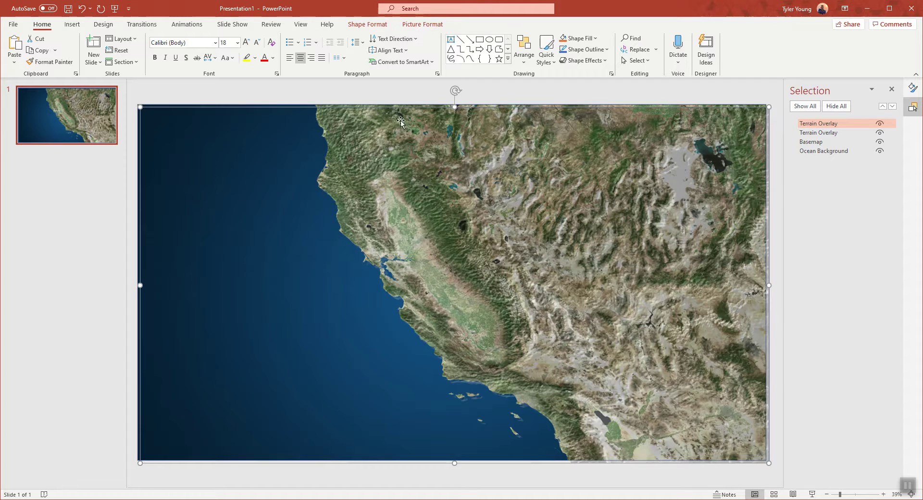
pyautogui.moveTo(166, 139); pyautogui.dragTo(164, 136)
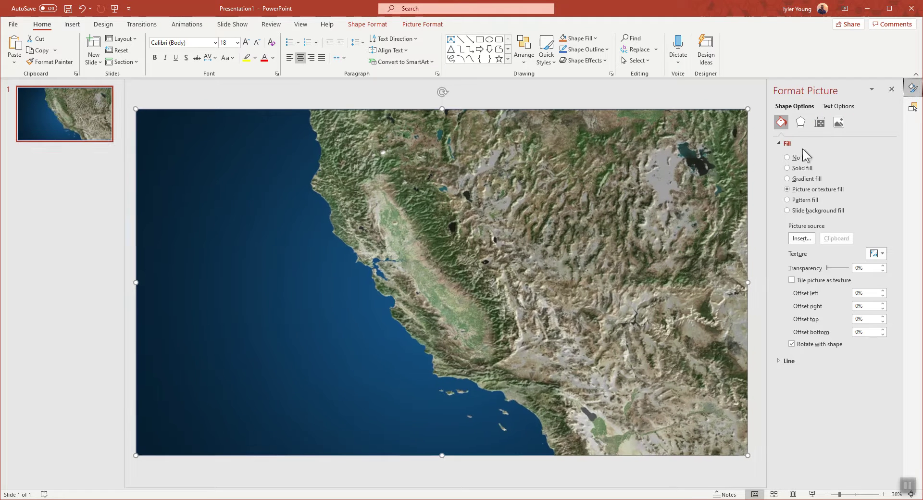
# - Replace the picture fill of the upper Terrain Overlay copy with the Rivers image file
pyautogui.click(804, 238)
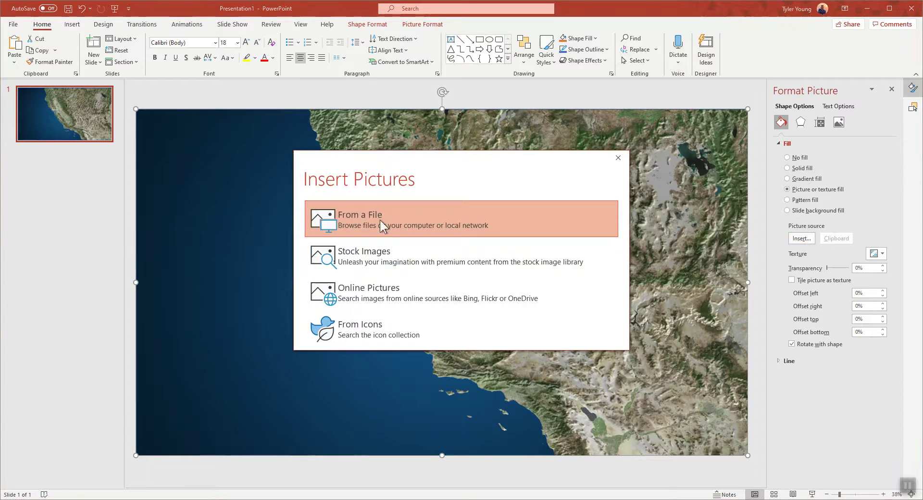
pyautogui.click(355, 227)
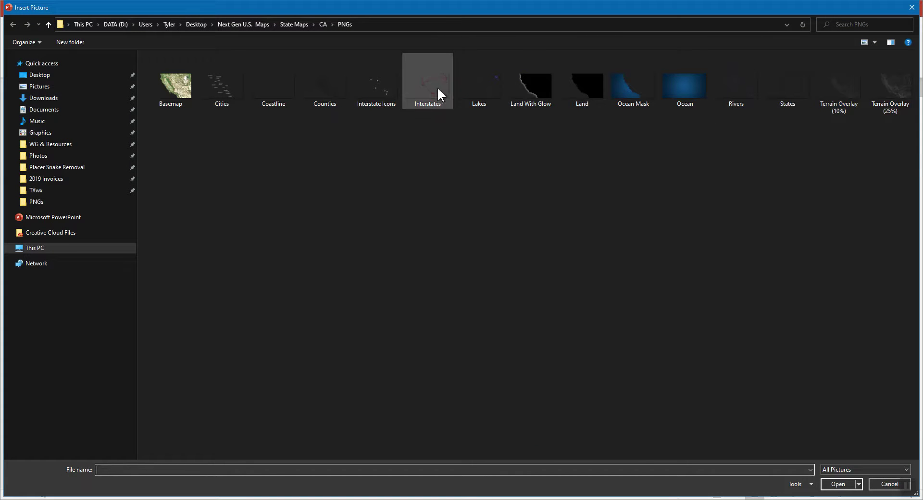
pyautogui.doubleClick(750, 70)
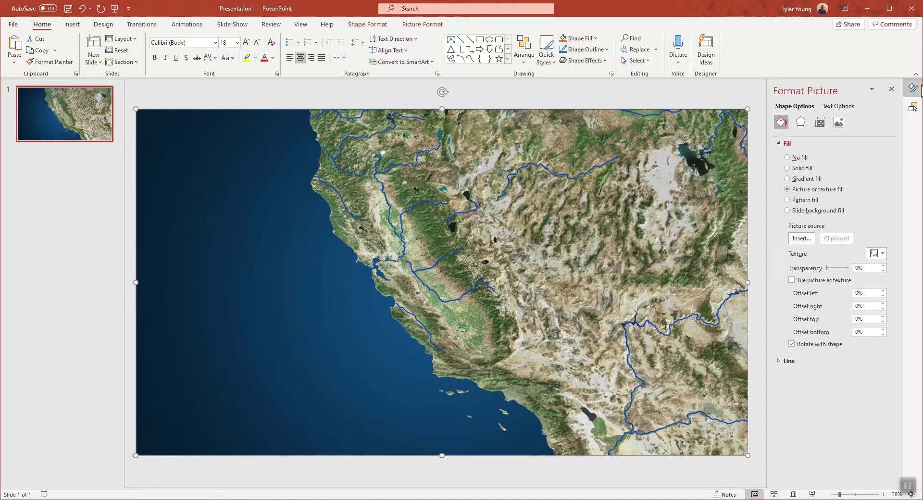
# - Rename the uppermost Terrain Overlay object to "Rivers" in the Selection pane
pyautogui.click(912, 107)
pyautogui.click(830, 126)
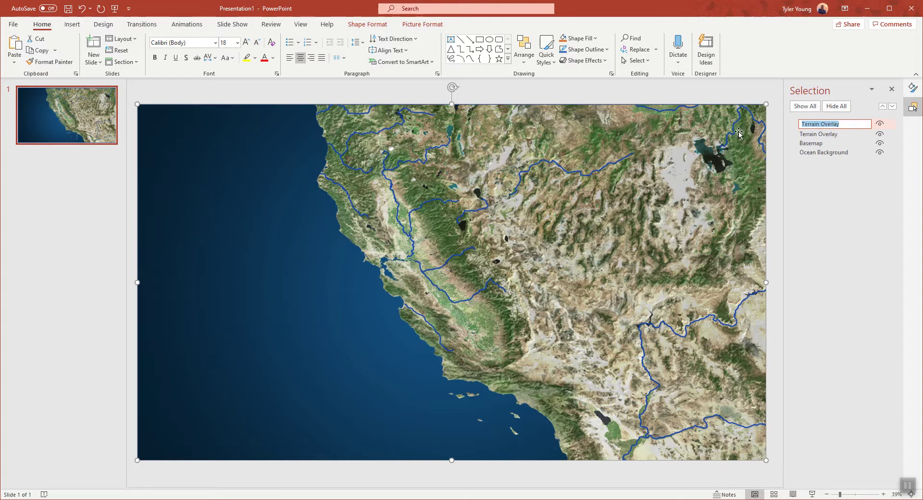
pyautogui.write('Rivers')
pyautogui.press('Return')
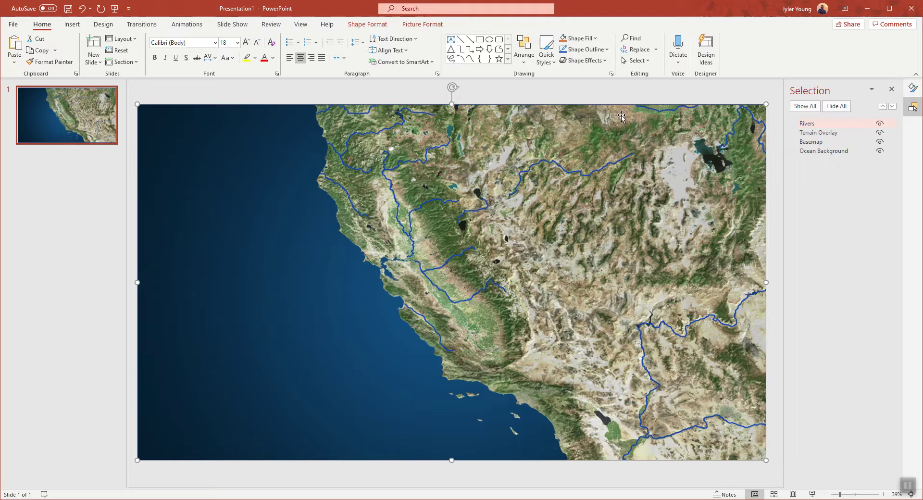
# - Duplicate the Rivers layer exactly over the map and replace the copy's picture fill with the Lakes image file
pyautogui.hotkey('ctrl', 'd')
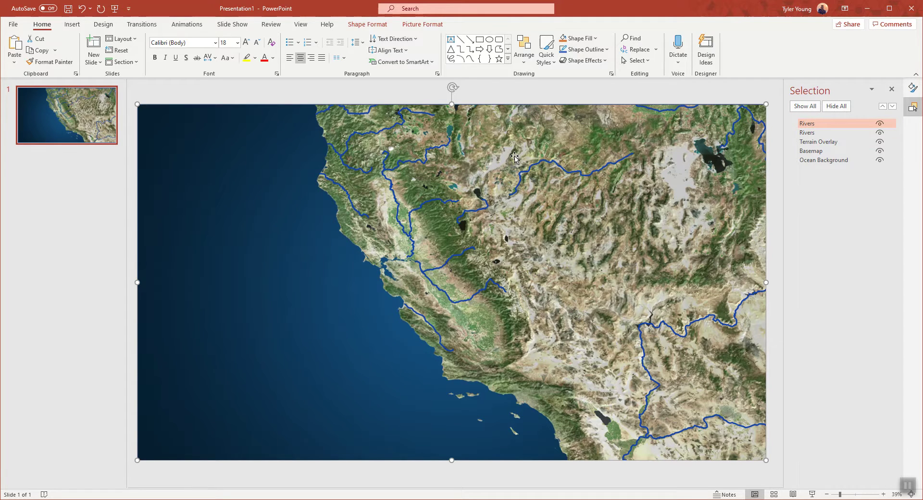
pyautogui.click(912, 88)
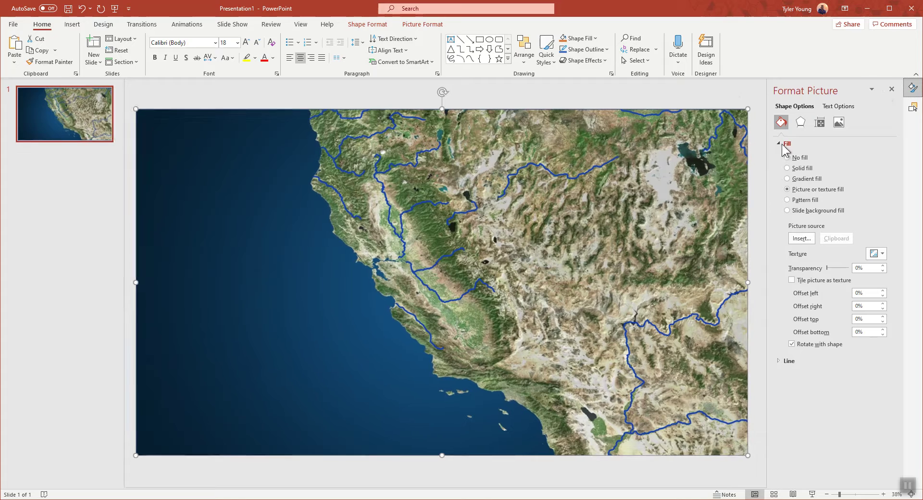
pyautogui.click(801, 238)
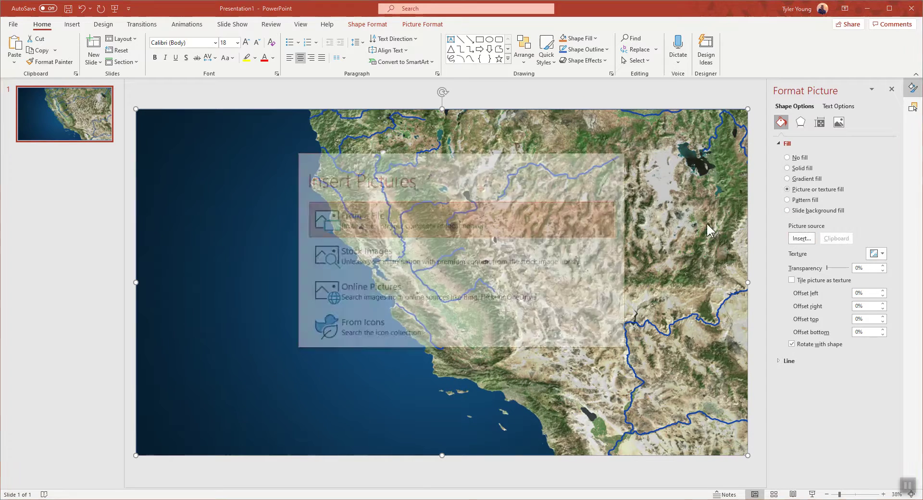
pyautogui.click(378, 221)
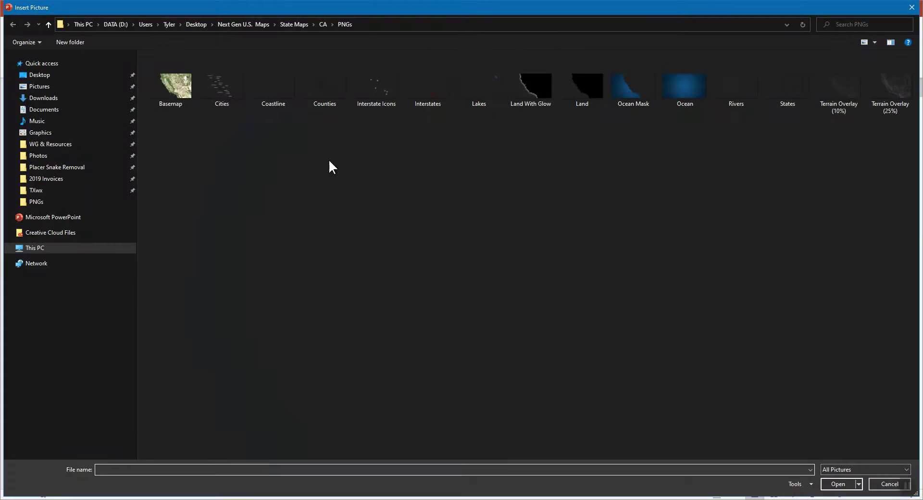
pyautogui.doubleClick(484, 79)
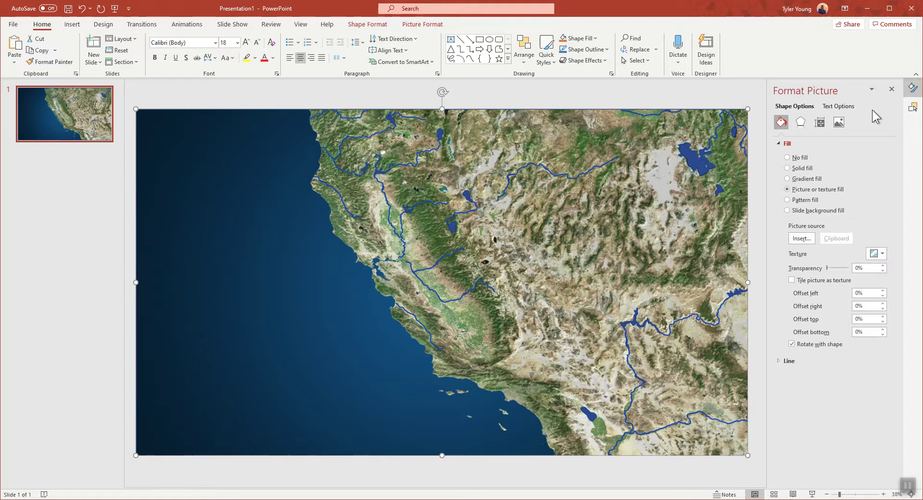
# - Rename the uppermost Rivers object to "Lakes" in the Selection pane
pyautogui.click(911, 106)
pyautogui.click(811, 123)
pyautogui.click(811, 123)
pyautogui.write('Lakes')
pyautogui.press('Return')
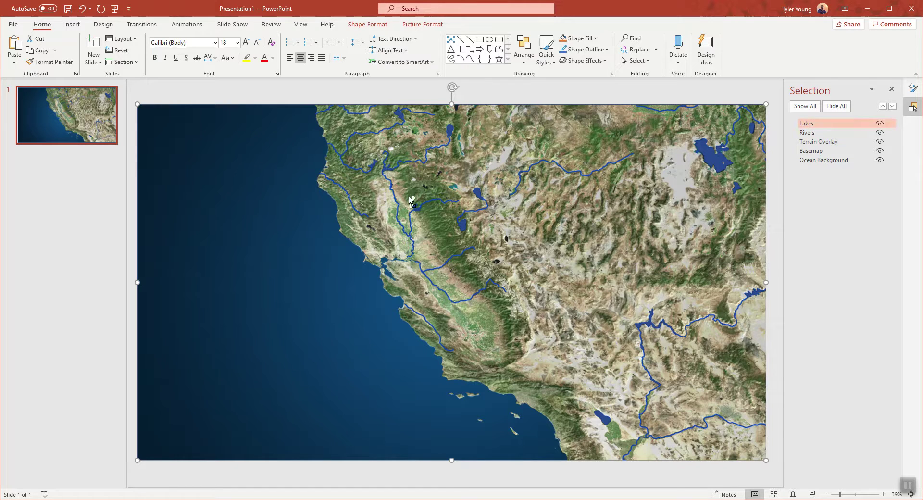
# - Duplicate the Lakes layer, align the copy over the map, and replace its picture fill with the Interstates image file
pyautogui.hotkey('ctrl', 'd')
pyautogui.press('Left')
pyautogui.press('Up')
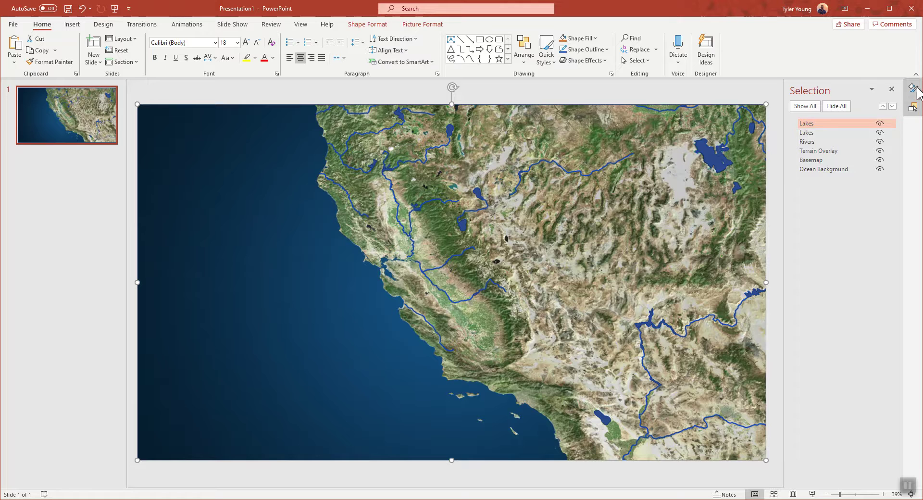
pyautogui.click(910, 106)
pyautogui.click(801, 238)
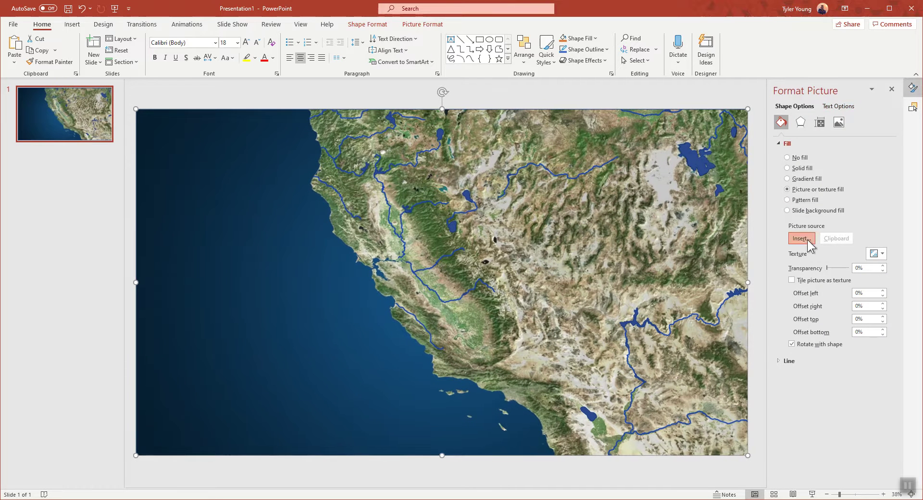
pyautogui.click(413, 220)
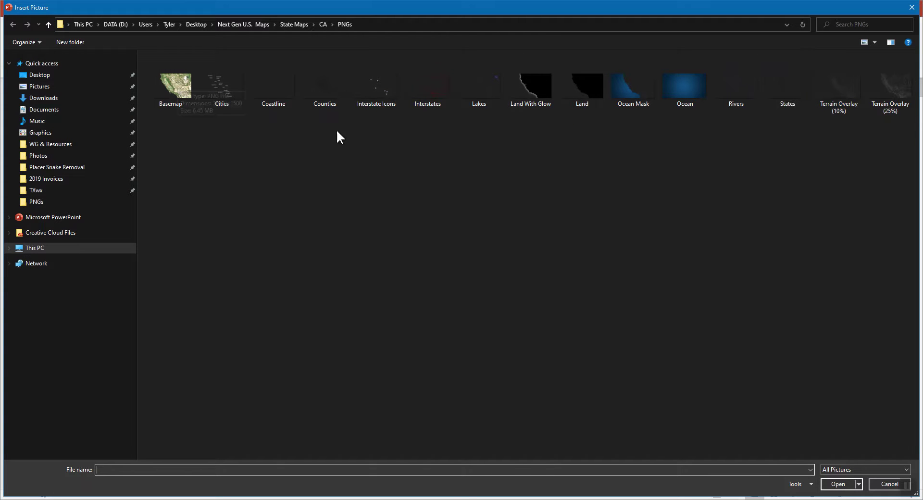
pyautogui.doubleClick(418, 84)
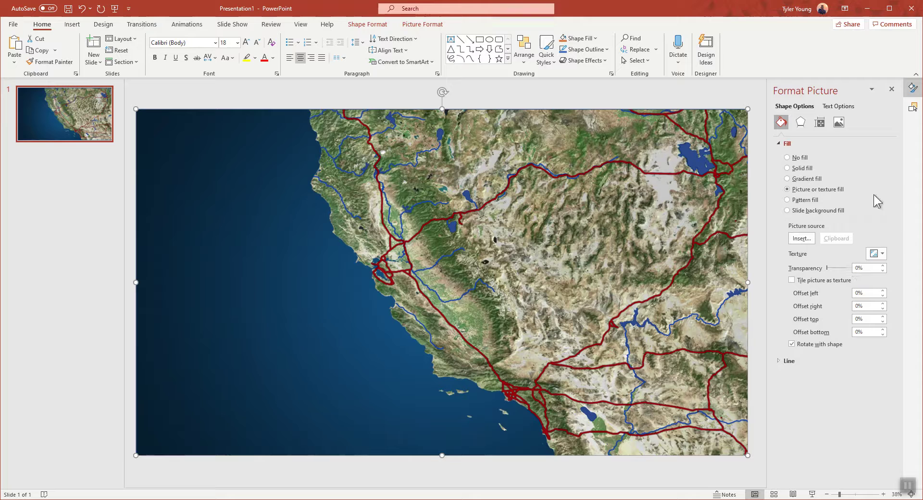
# - Rename the uppermost Lakes object to "Interstates" in the Selection pane
pyautogui.click(912, 107)
pyautogui.click(811, 124)
pyautogui.click(808, 124)
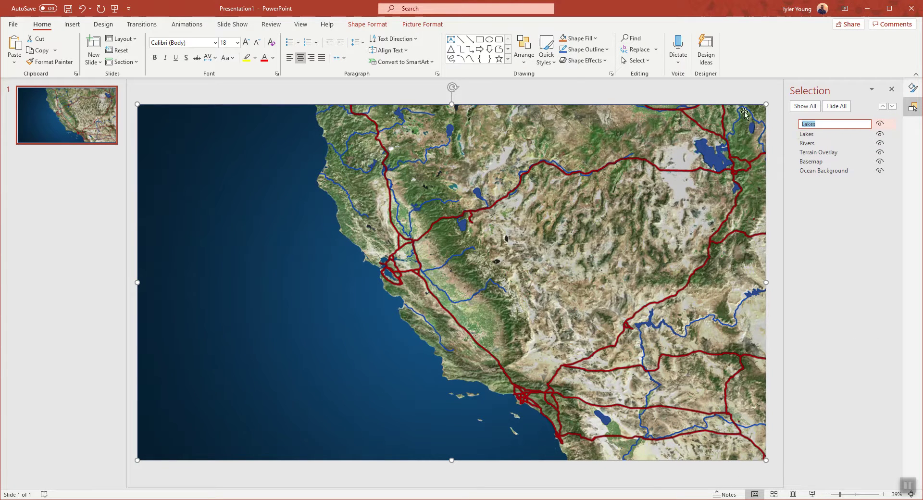
pyautogui.write('Interstates')
pyautogui.press('Return')
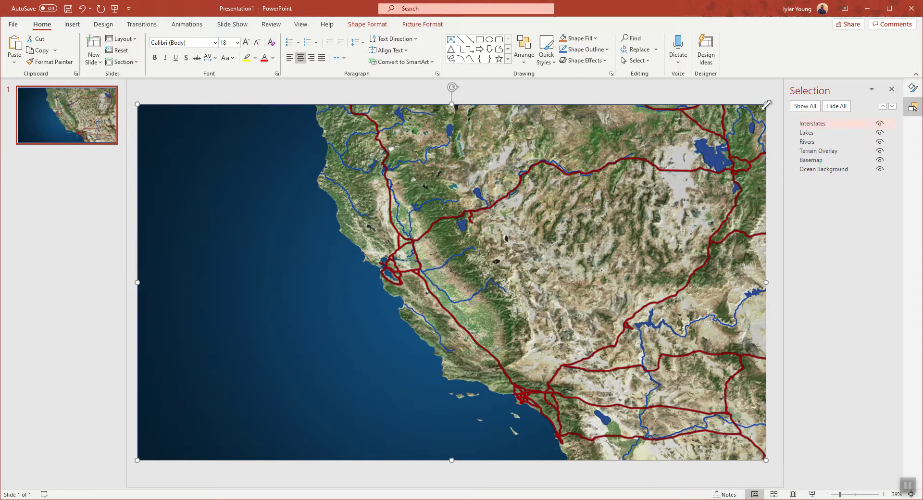
# - Duplicate the Interstates layer over the map and replace the copy's picture fill with the Interstate Icons image file
pyautogui.hotkey('ctrl', 'c')
pyautogui.hotkey('ctrl', 'v')
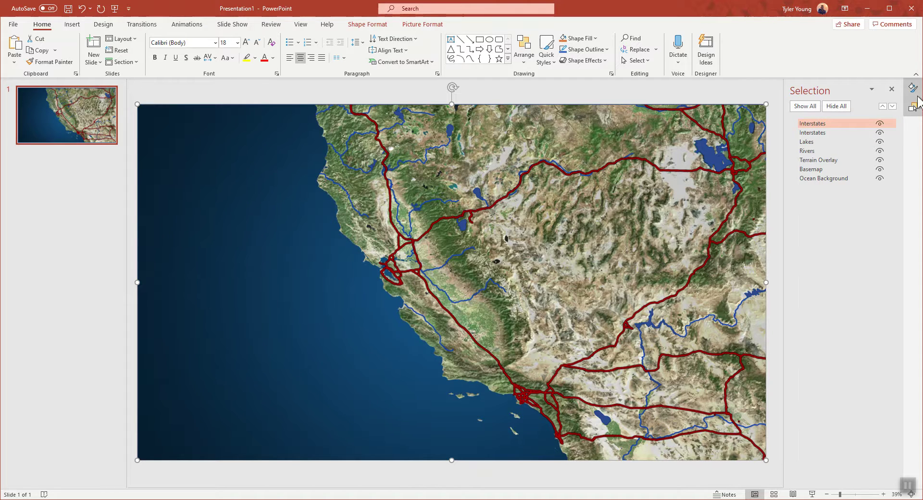
pyautogui.click(912, 88)
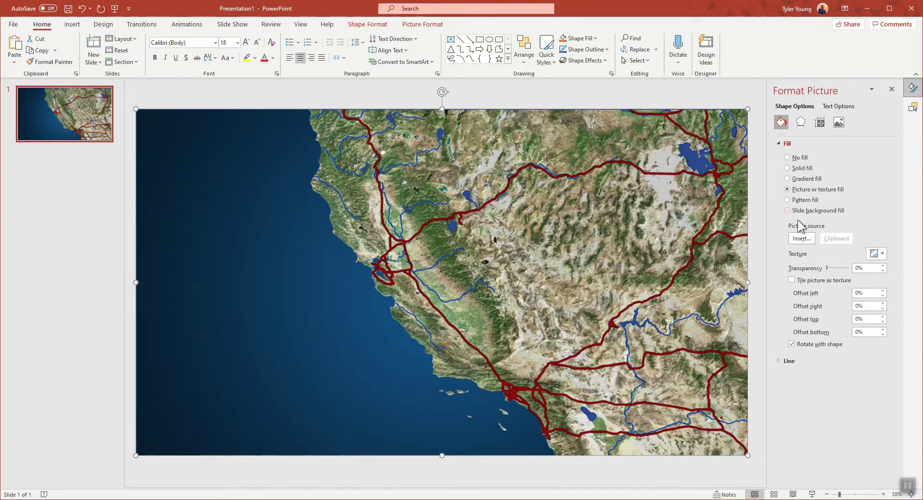
pyautogui.click(801, 238)
pyautogui.click(407, 206)
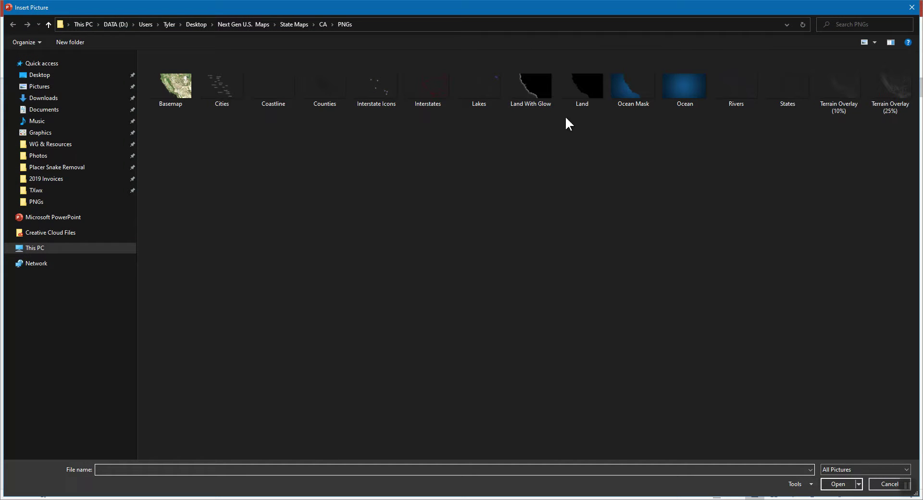
pyautogui.doubleClick(375, 84)
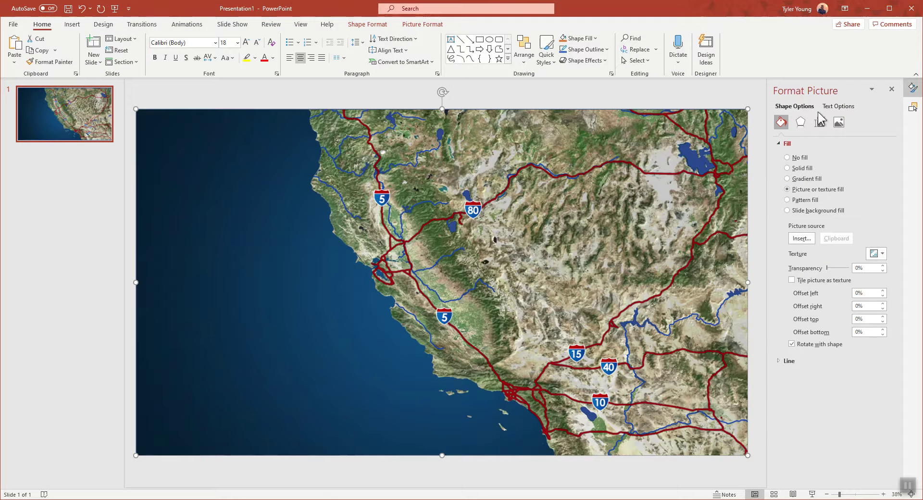
# - Rename the uppermost Interstates object to "Interstate Icons" in the Selection pane
pyautogui.click(913, 108)
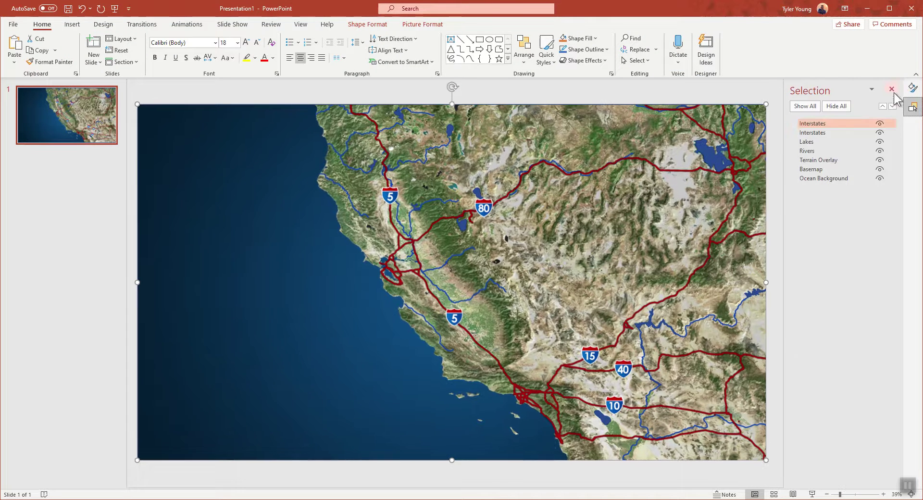
pyautogui.click(814, 123)
pyautogui.press('BackSpace')
pyautogui.write('Icons')
pyautogui.press('Return')
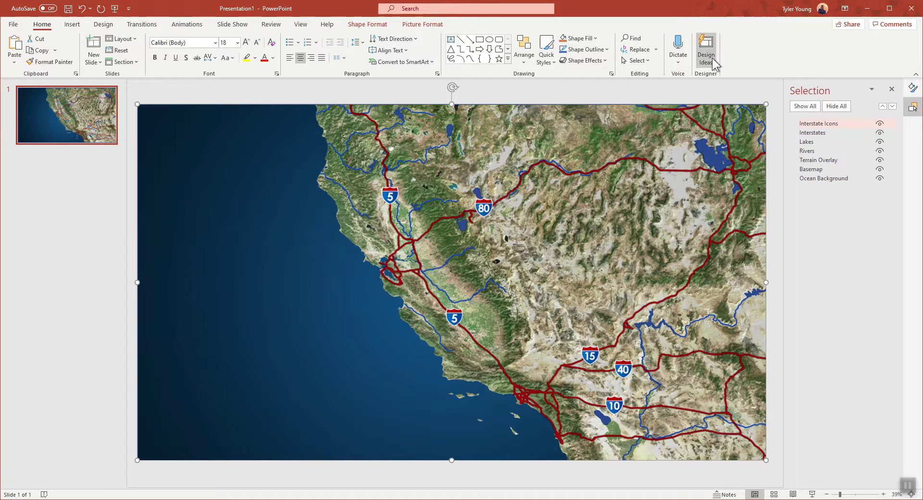
# - Duplicate the Interstate Icons layer over the map and replace the copy's picture fill with the States image file
pyautogui.hotkey('ctrl', 'd')
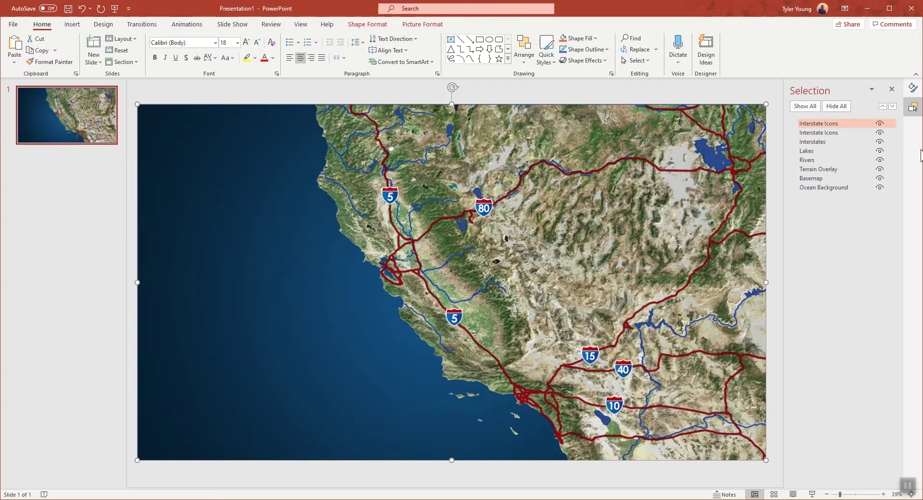
pyautogui.click(913, 88)
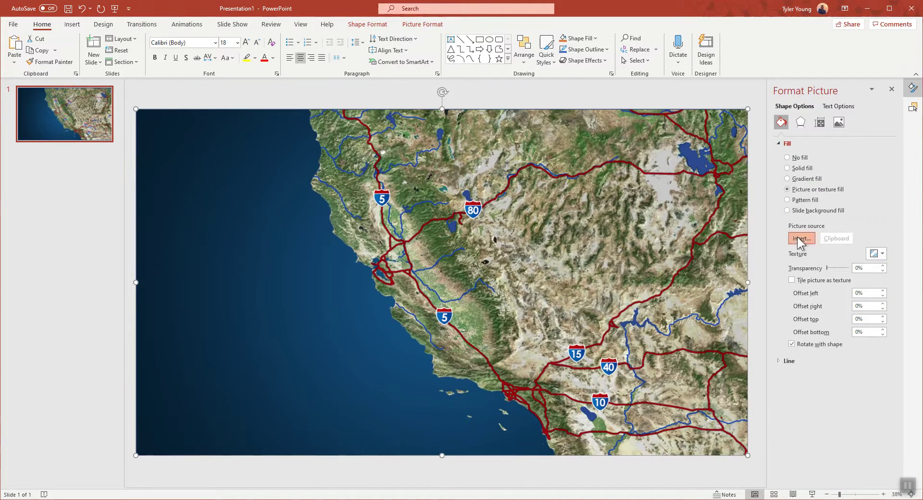
pyautogui.click(801, 238)
pyautogui.click(391, 212)
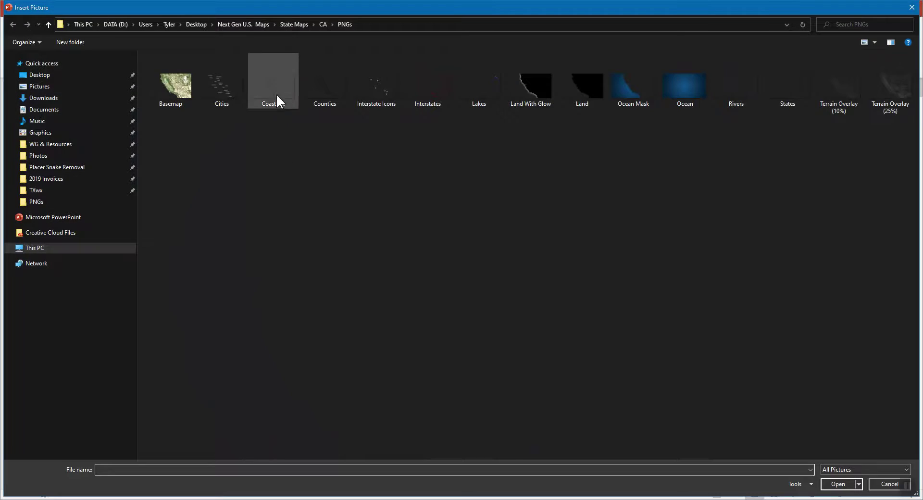
pyautogui.doubleClick(786, 87)
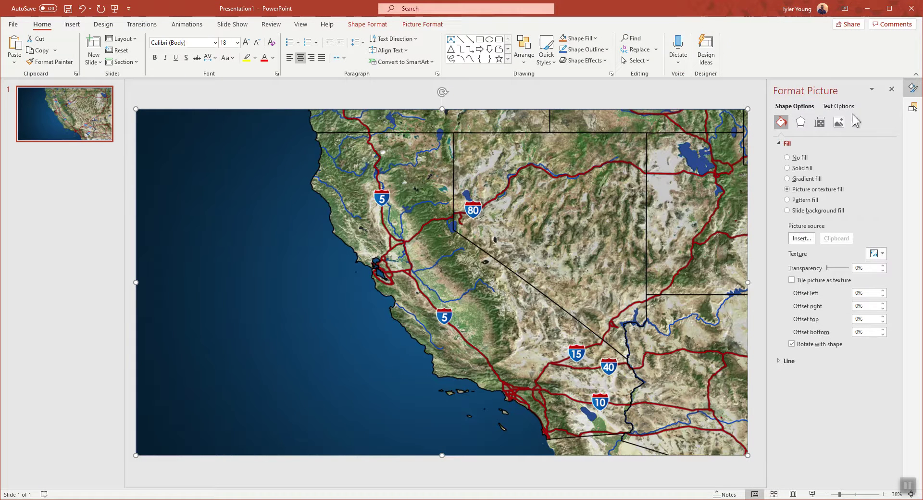
# - Rename the uppermost Interstate Icons object to "States" in the Selection pane
pyautogui.click(913, 114)
pyautogui.click(810, 124)
pyautogui.write('States')
pyautogui.press('Return')
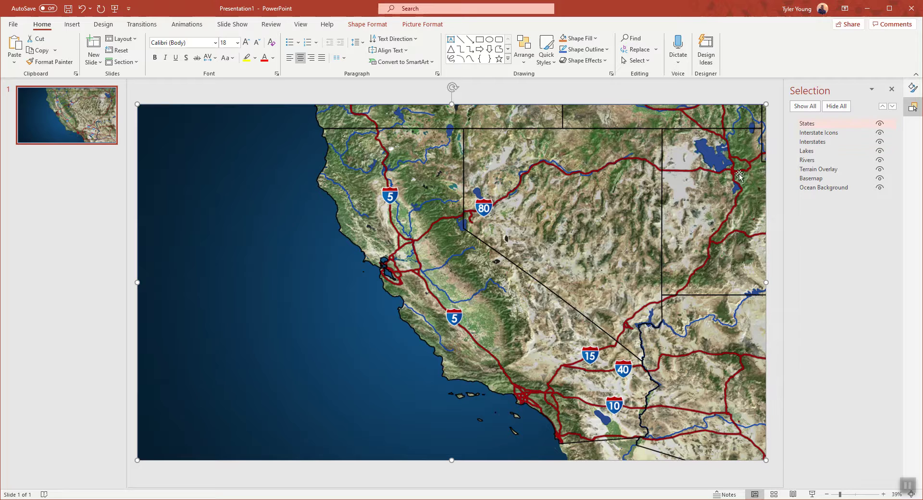
# - Duplicate the States layer over the map and replace the copy's picture fill with the Counties image file
pyautogui.click(486, 184)
pyautogui.hotkey('ctrl', 'c')
pyautogui.hotkey('ctrl', 'v')
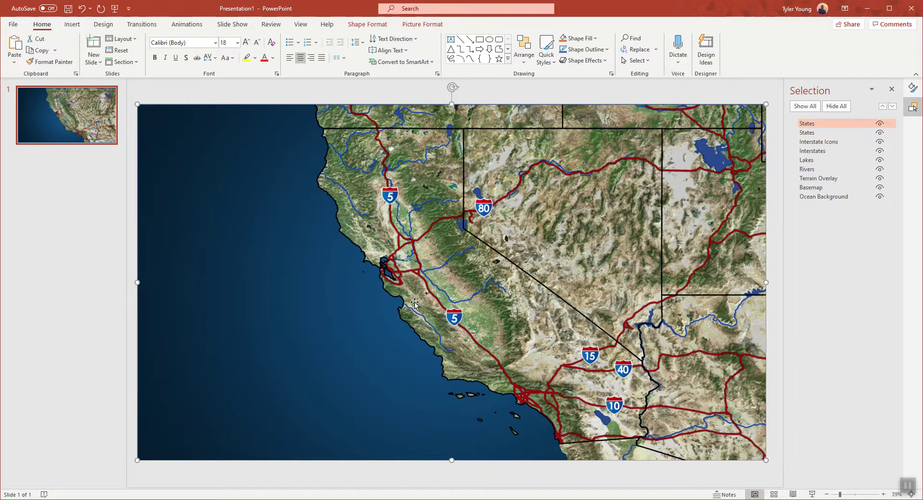
pyautogui.click(913, 91)
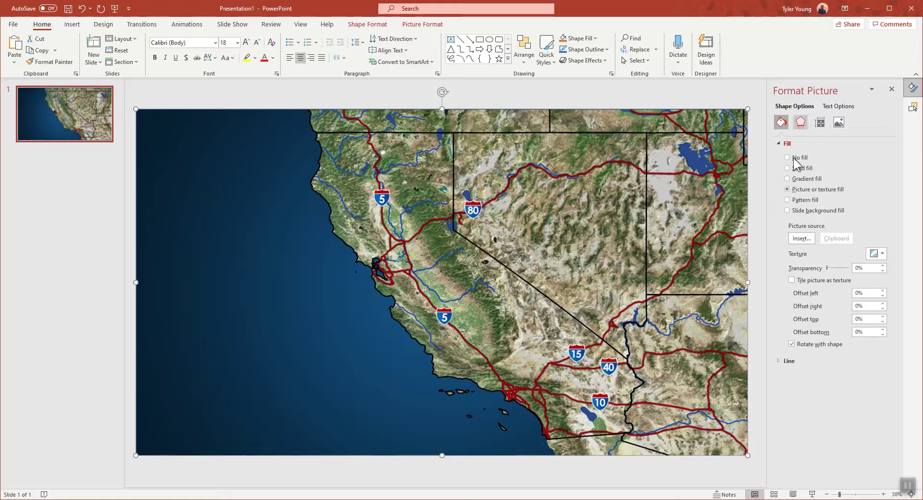
pyautogui.click(800, 239)
pyautogui.click(356, 227)
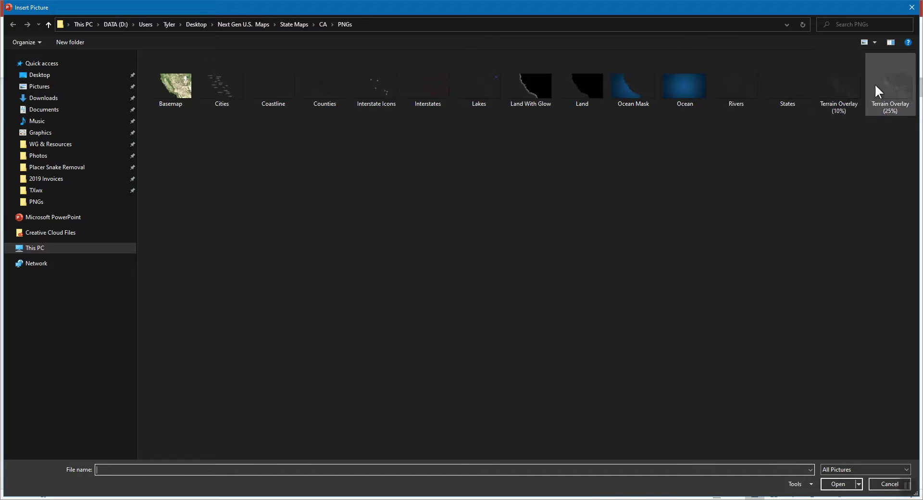
pyautogui.click(330, 84)
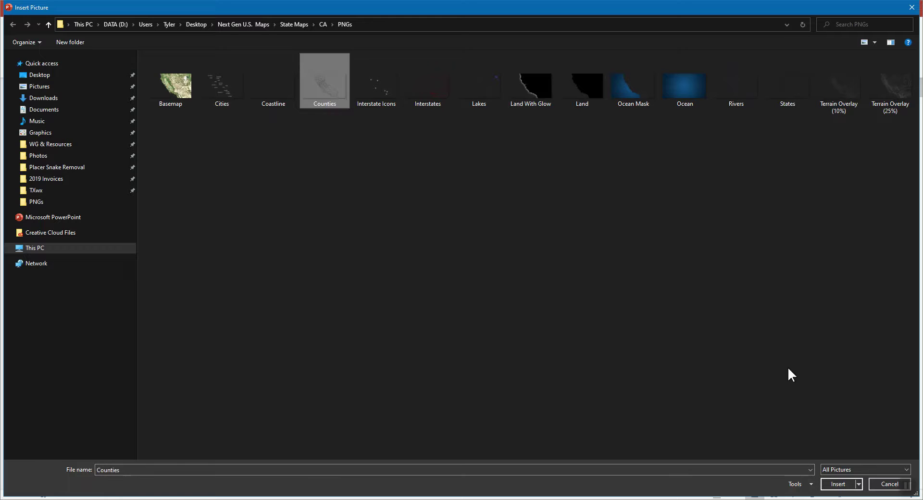
pyautogui.click(839, 483)
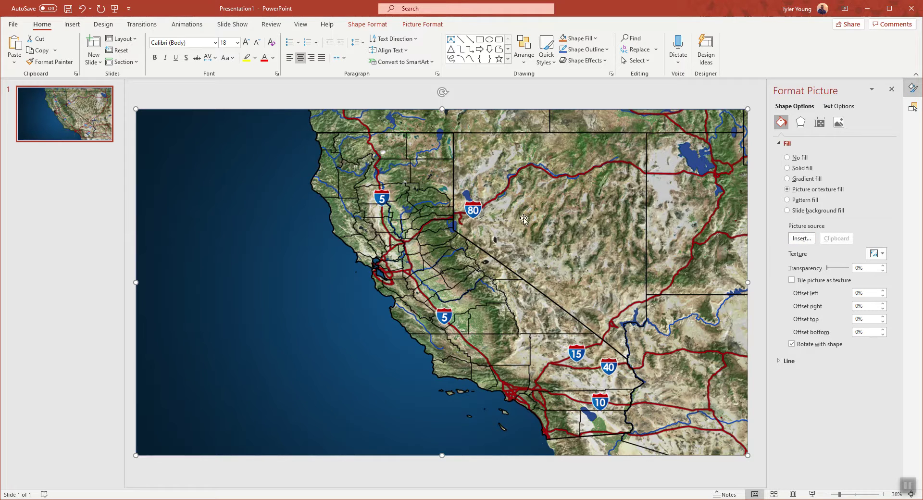
# - Rename the uppermost States object to "Counties" and move it below the States layer in the stacking order
pyautogui.click(912, 107)
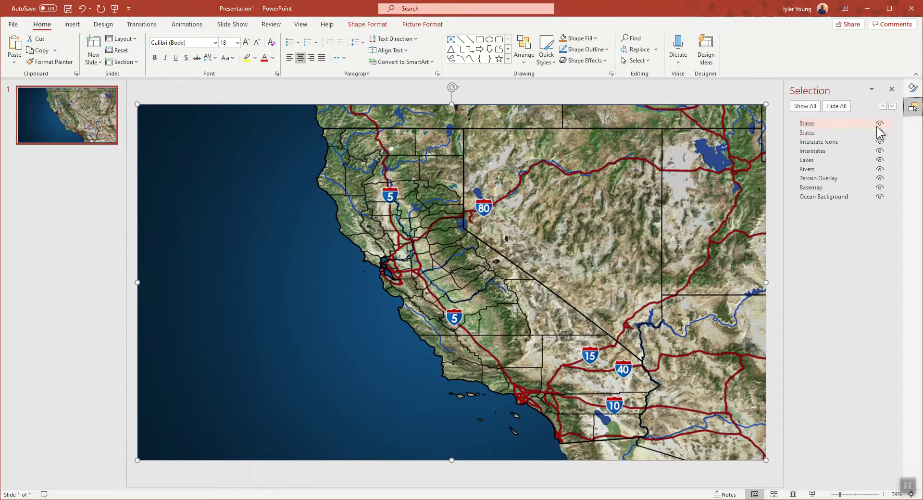
pyautogui.click(809, 123)
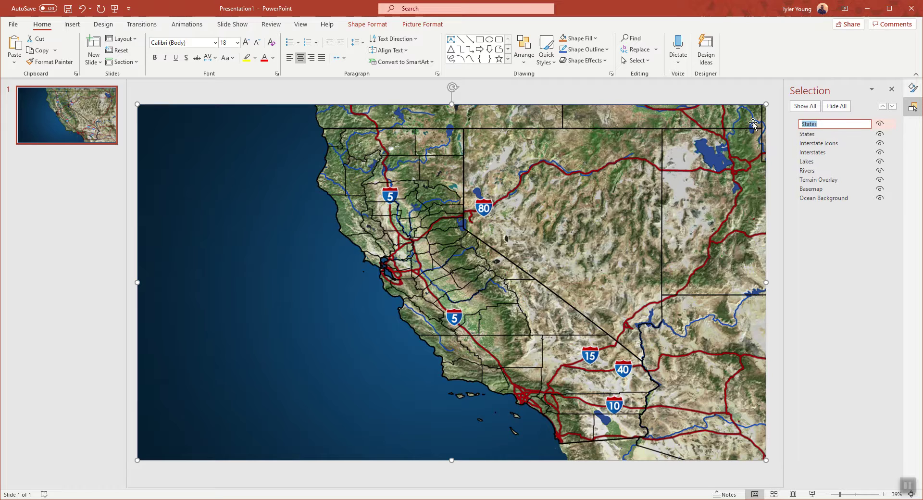
pyautogui.write('Counti')
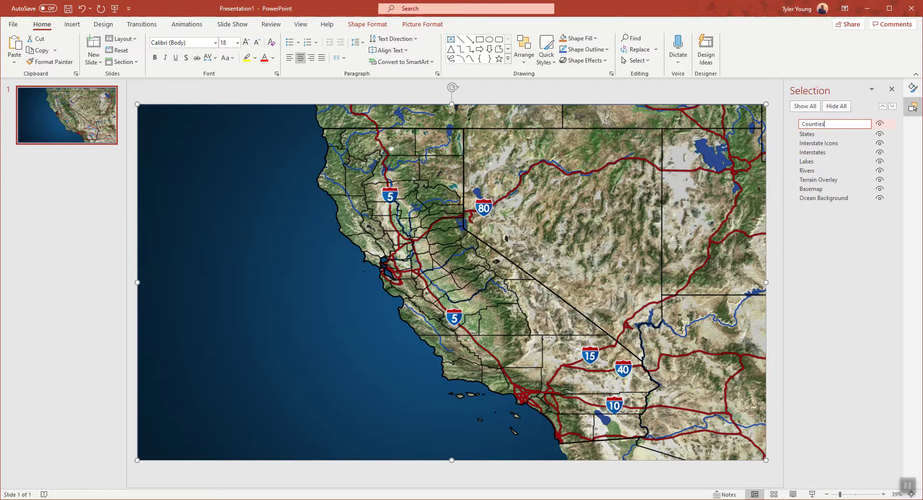
pyautogui.press('Return')
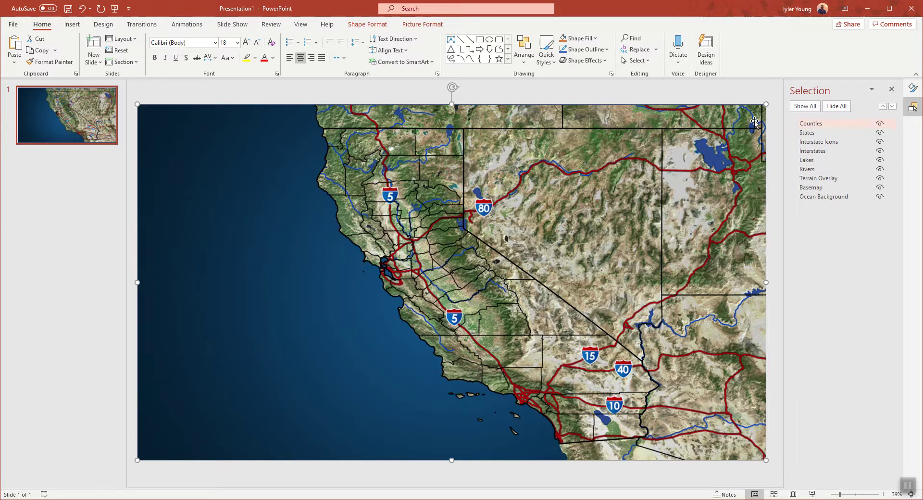
pyautogui.moveTo(824, 123)
pyautogui.mouseDown()
pyautogui.moveTo(837, 127)
pyautogui.moveTo(831, 137)
pyautogui.mouseUp()
pyautogui.click(820, 128)
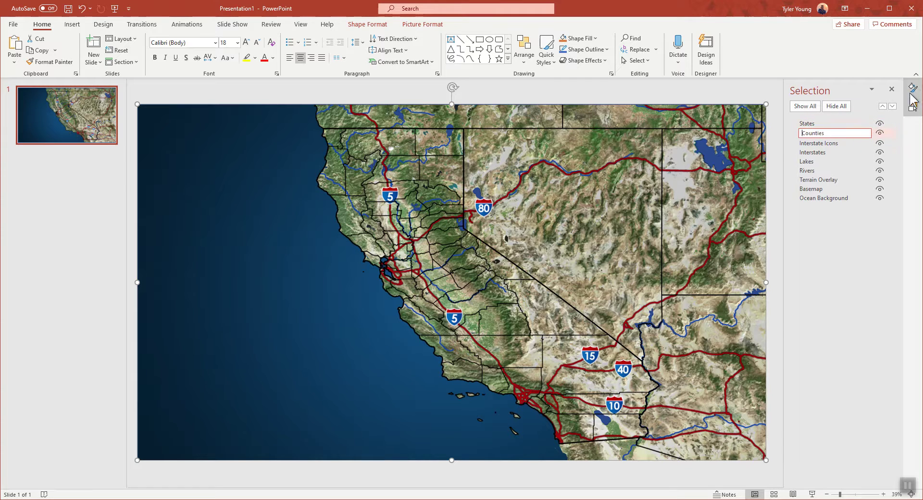
# - Make the Counties layer semi-transparent by raising its picture fill transparency to roughly half
pyautogui.press('Return')
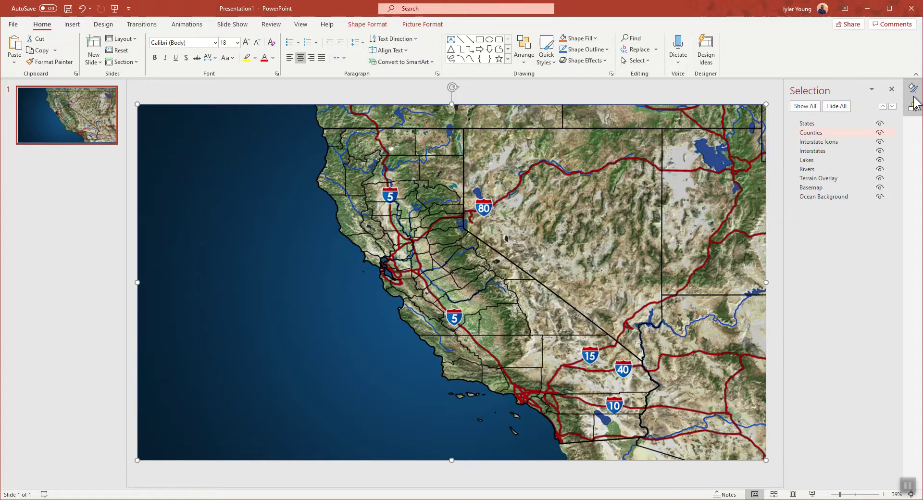
pyautogui.click(913, 89)
pyautogui.moveTo(826, 268); pyautogui.dragTo(839, 266)
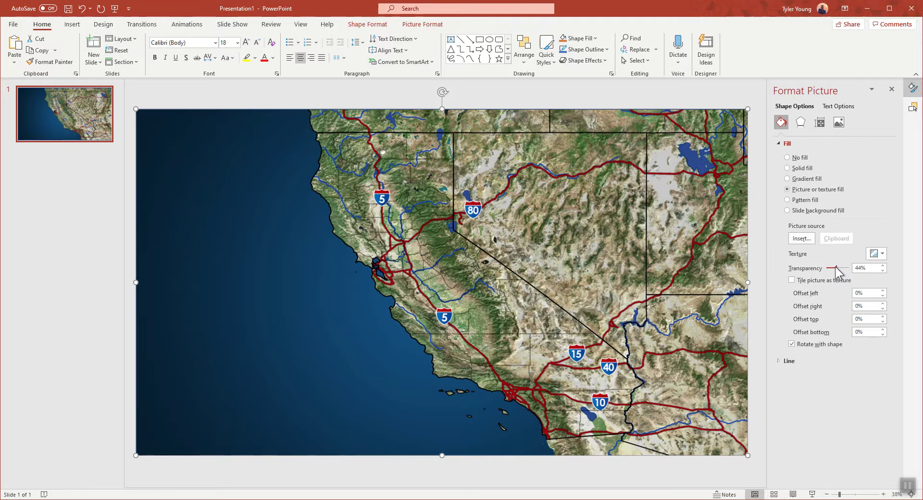
pyautogui.moveTo(836, 267); pyautogui.dragTo(838, 267)
pyautogui.click(914, 109)
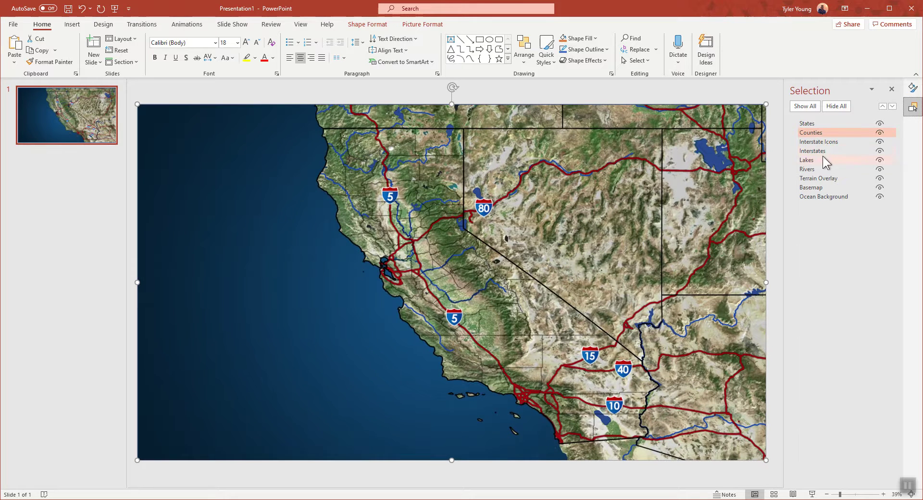
# - Hide the Lakes and Rivers layers and move Interstate Icons to the top of the stacking order
pyautogui.click(879, 160)
pyautogui.click(879, 169)
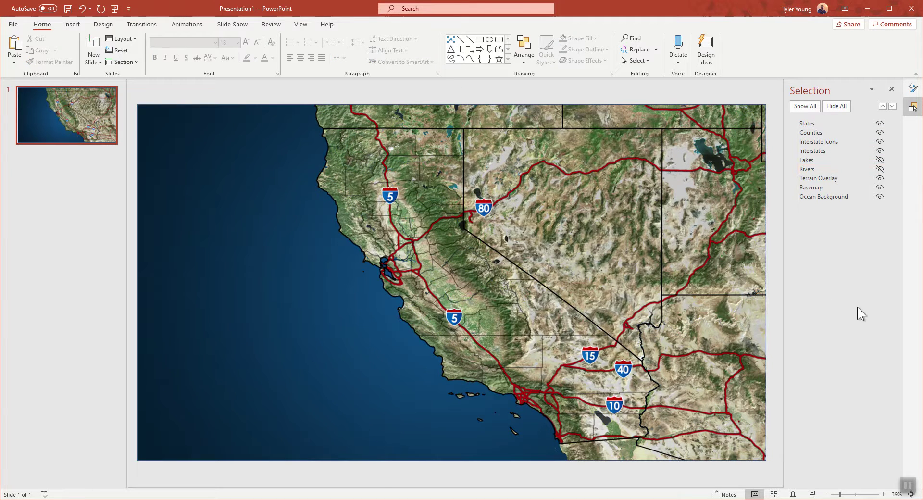
pyautogui.click(824, 143)
pyautogui.moveTo(852, 141); pyautogui.dragTo(834, 125)
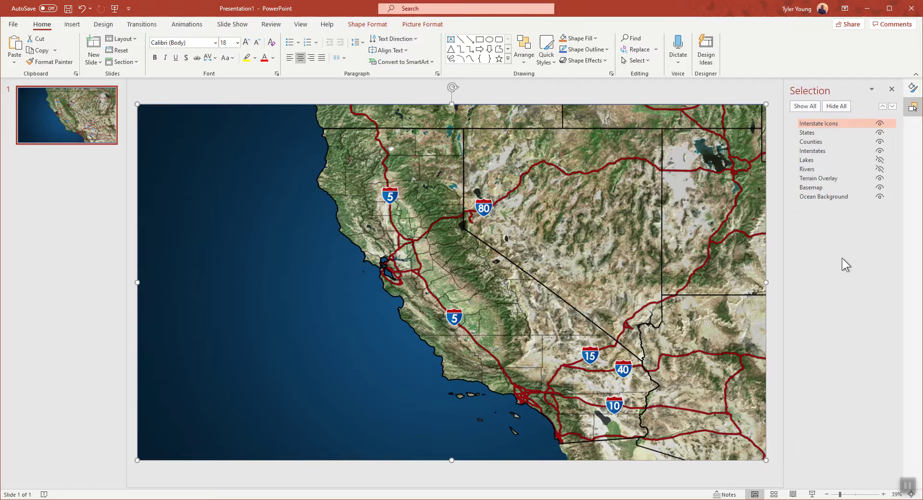
# - Draw a closed curved freeform over the inland mountain range of California, about 13.6" high and 9.3" wide
pyautogui.click(71, 25)
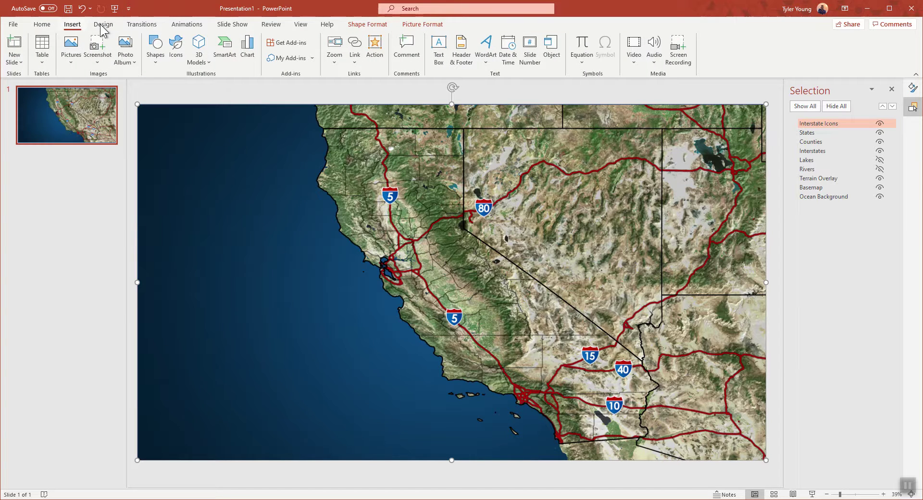
pyautogui.click(41, 24)
pyautogui.click(108, 26)
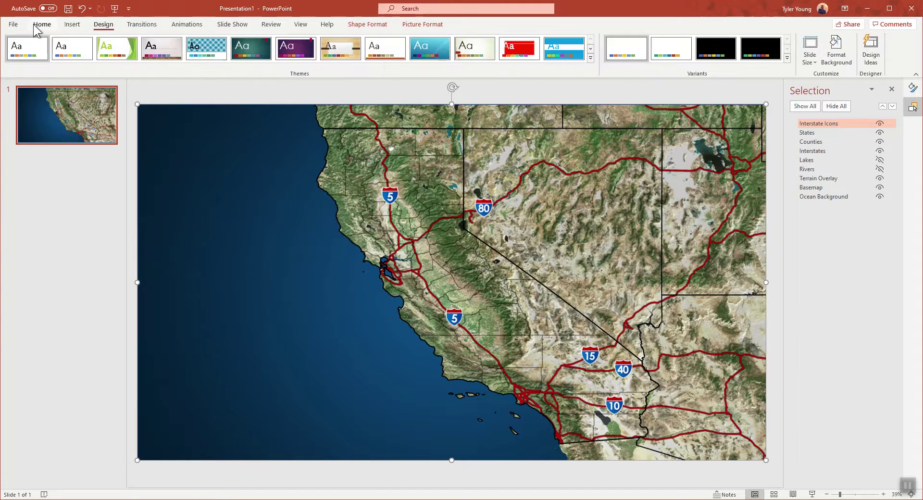
pyautogui.click(40, 25)
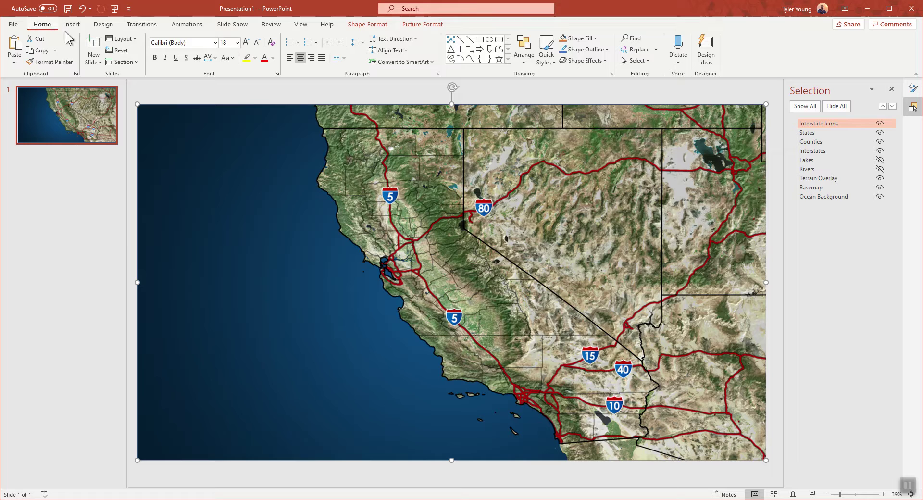
pyautogui.click(470, 58)
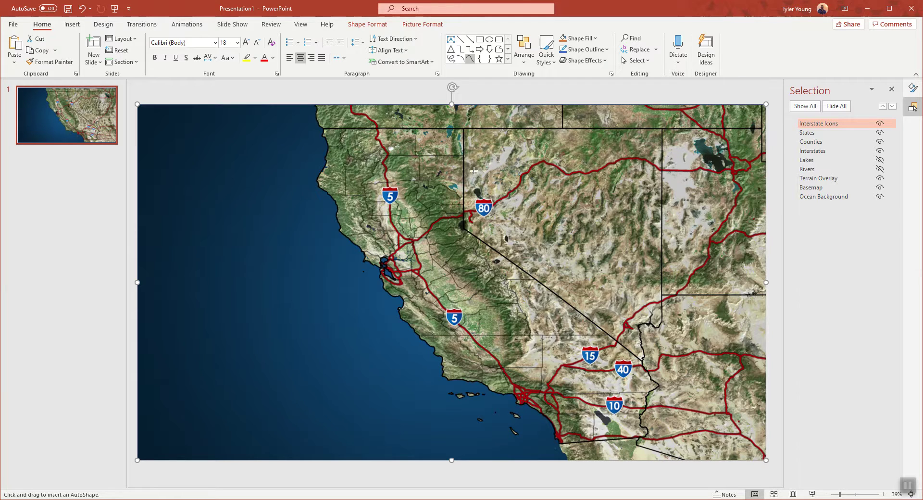
pyautogui.click(482, 144)
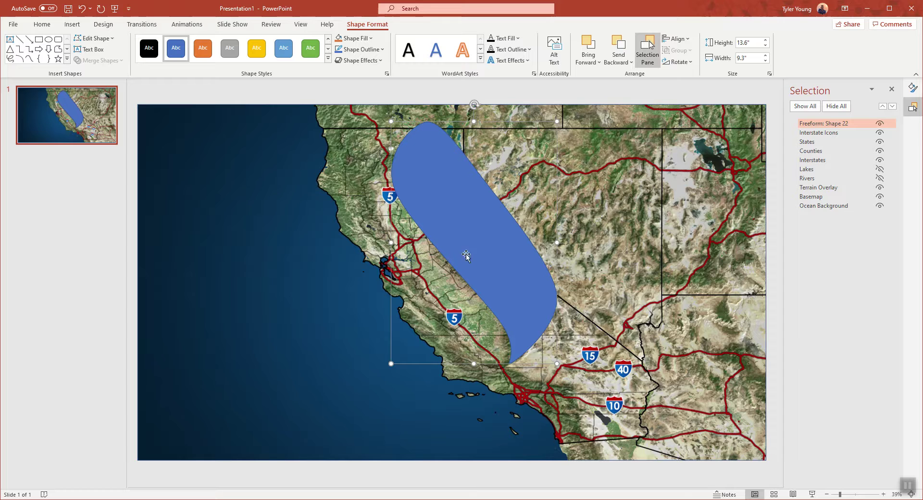
# - Fill the new freeform over the mountains with the standard light blue color
pyautogui.click(912, 87)
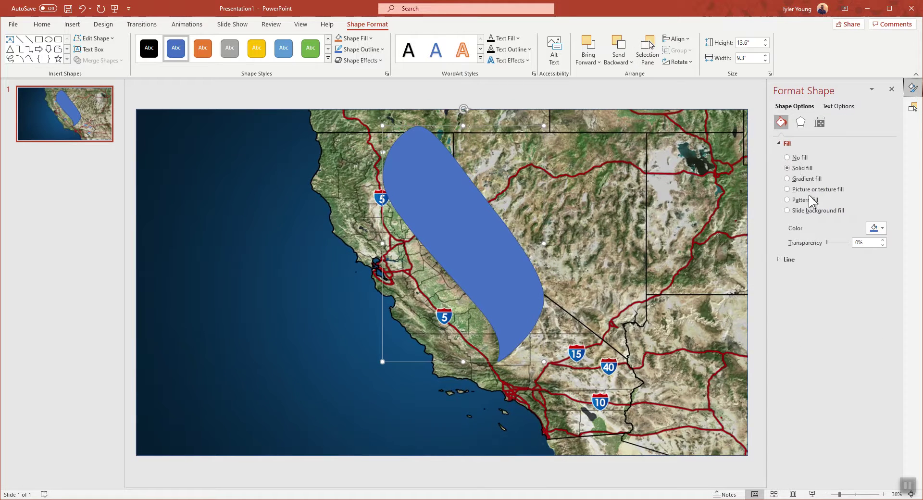
pyautogui.click(875, 229)
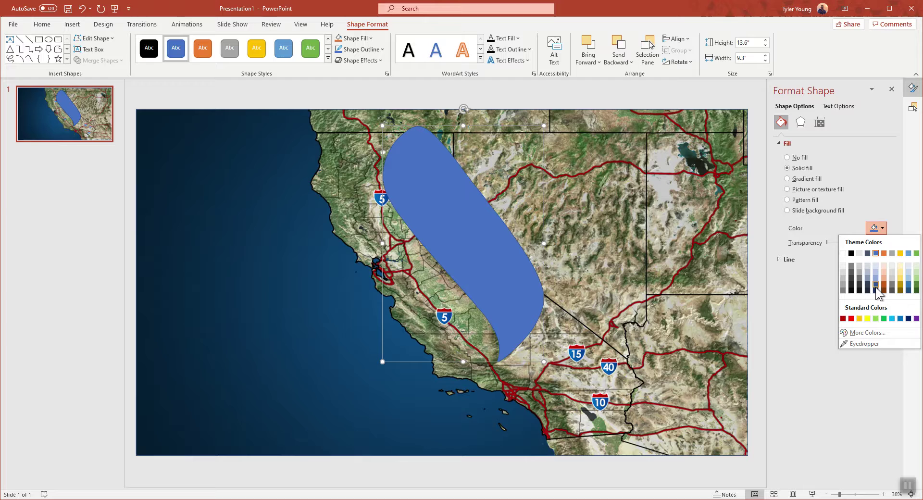
pyautogui.click(891, 319)
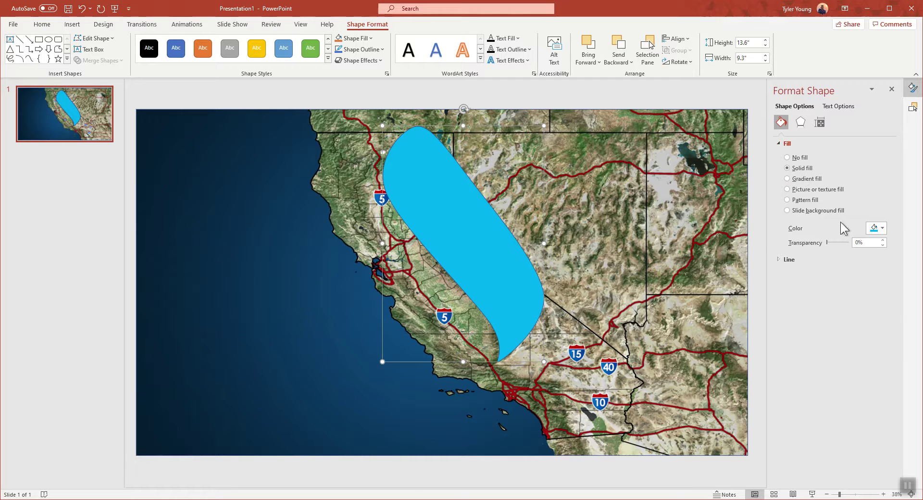
# - Remove the light blue freeform's outline and set its fill transparency to about 26%
pyautogui.click(363, 50)
pyautogui.click(375, 51)
pyautogui.click(375, 51)
pyautogui.click(375, 51)
pyautogui.click(375, 51)
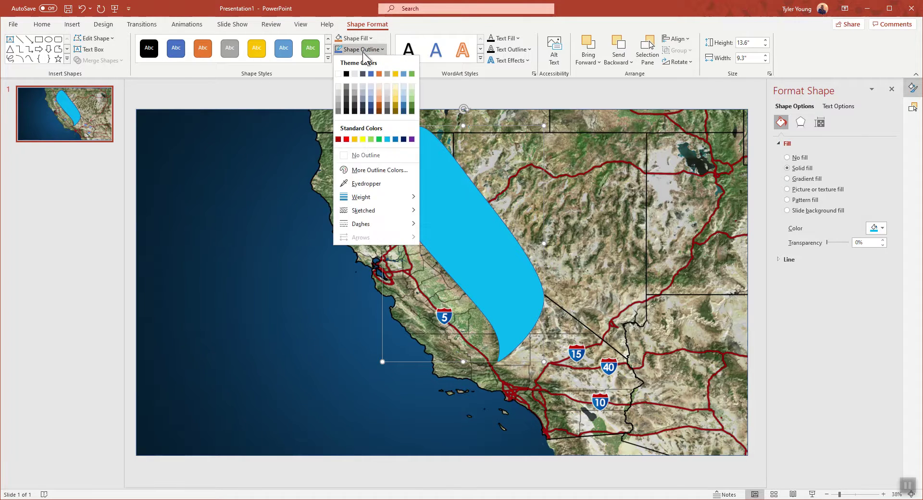
pyautogui.click(369, 154)
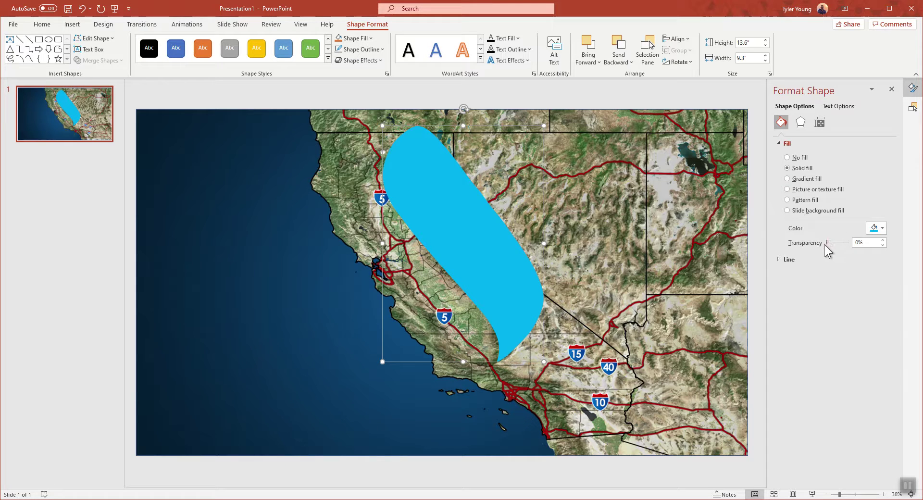
pyautogui.moveTo(825, 243); pyautogui.dragTo(831, 241)
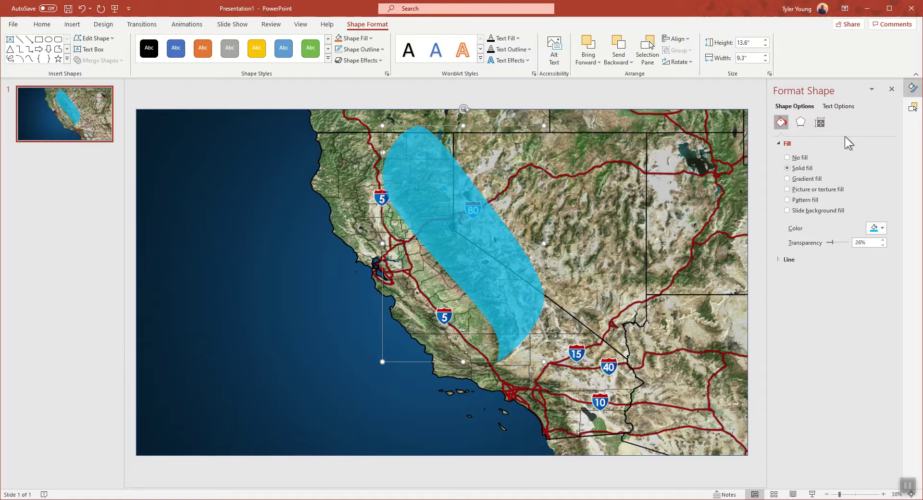
# - Rename the light blue freeform to "Snow Fill" in the Selection pane
pyautogui.click(913, 108)
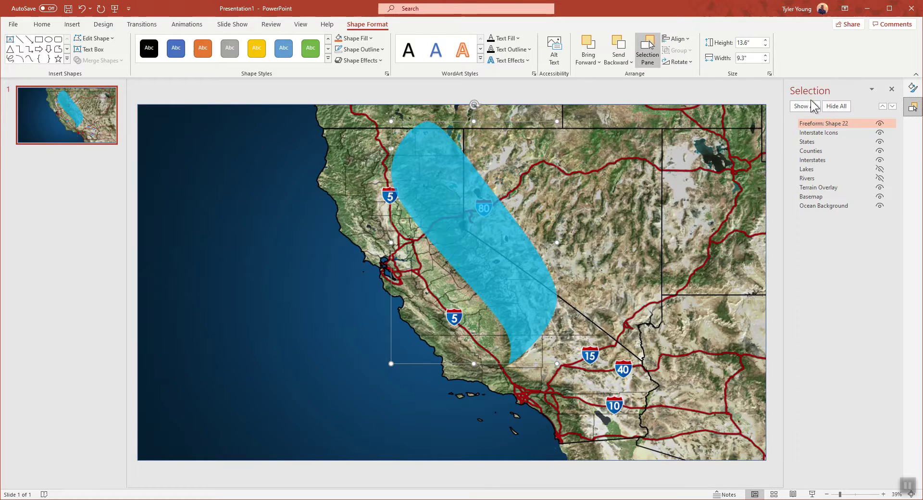
pyautogui.doubleClick(838, 124)
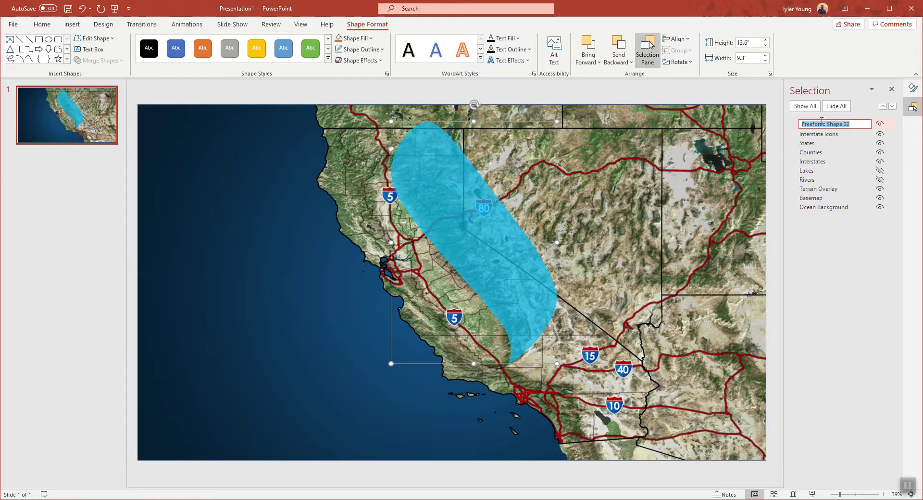
pyautogui.write('Snow Fill')
pyautogui.press('Return')
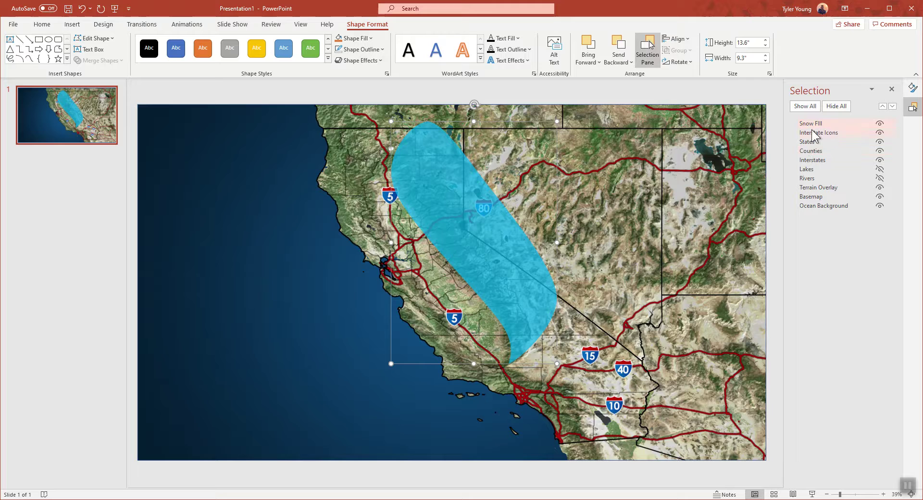
# - Move the Snow Fill layer between Terrain Overlay and Basemap in the stacking order, and hide it
pyautogui.click(818, 123)
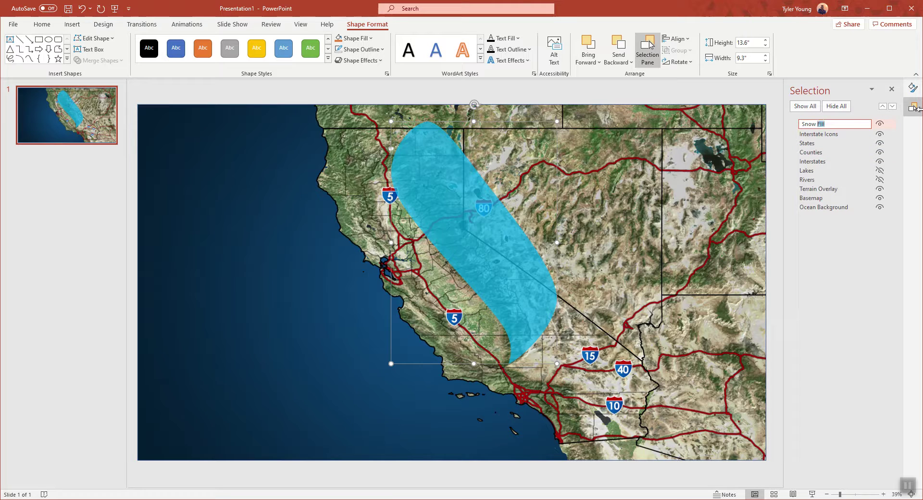
pyautogui.press('Return')
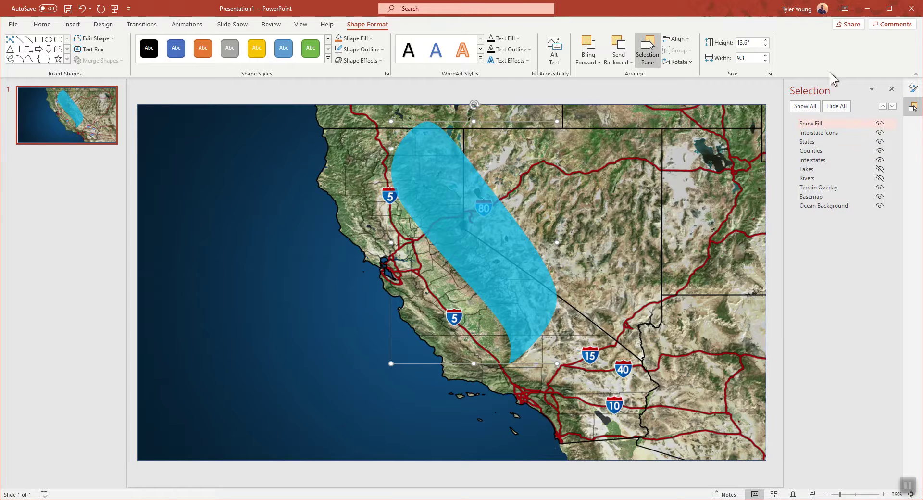
pyautogui.click(832, 123)
pyautogui.press('Return')
pyautogui.moveTo(839, 126); pyautogui.dragTo(828, 196)
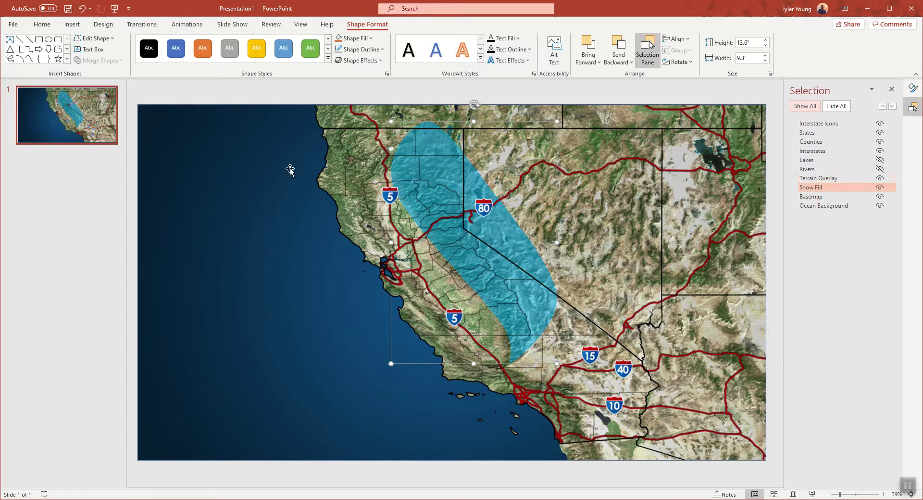
pyautogui.click(879, 187)
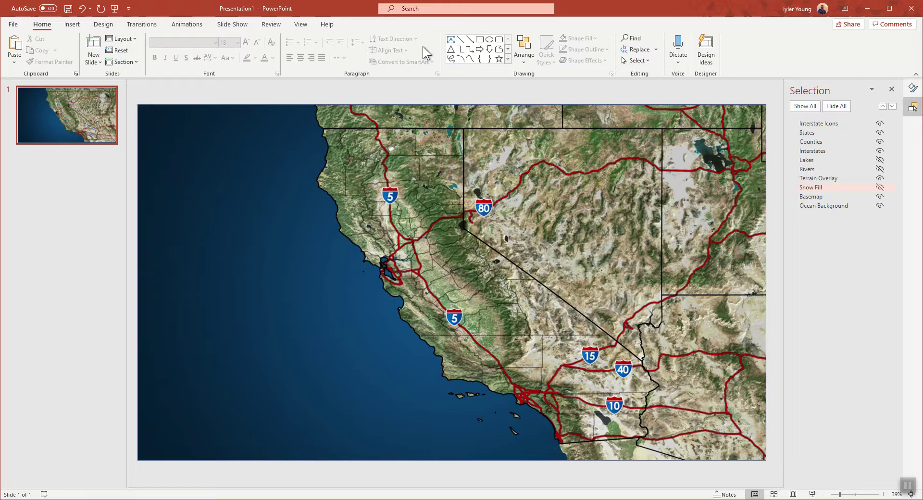
pyautogui.click(468, 61)
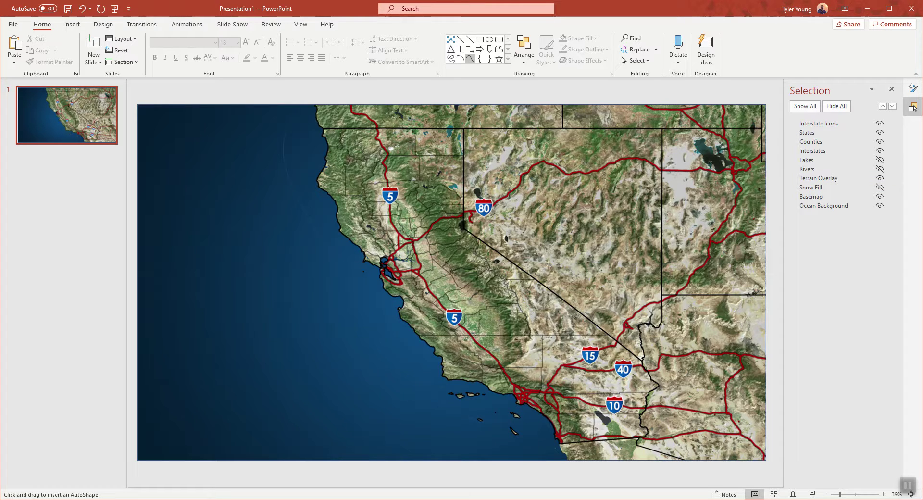
pyautogui.click(287, 138)
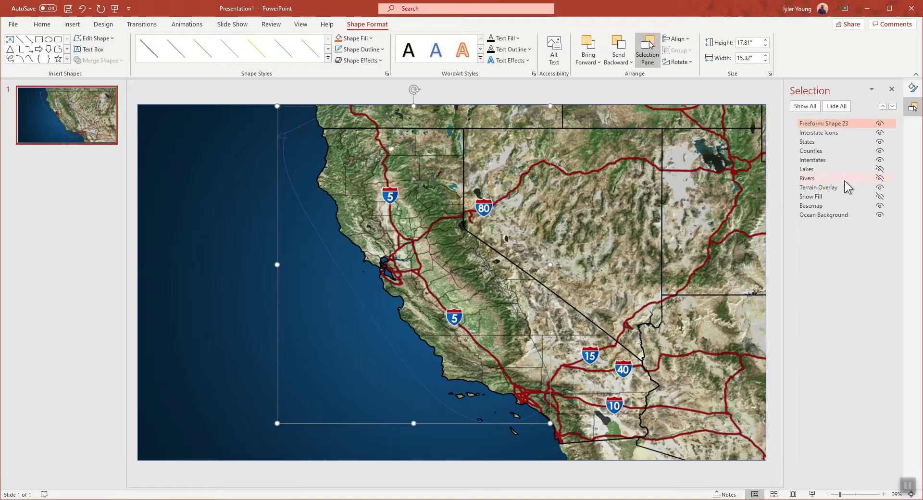
pyautogui.press('Delete')
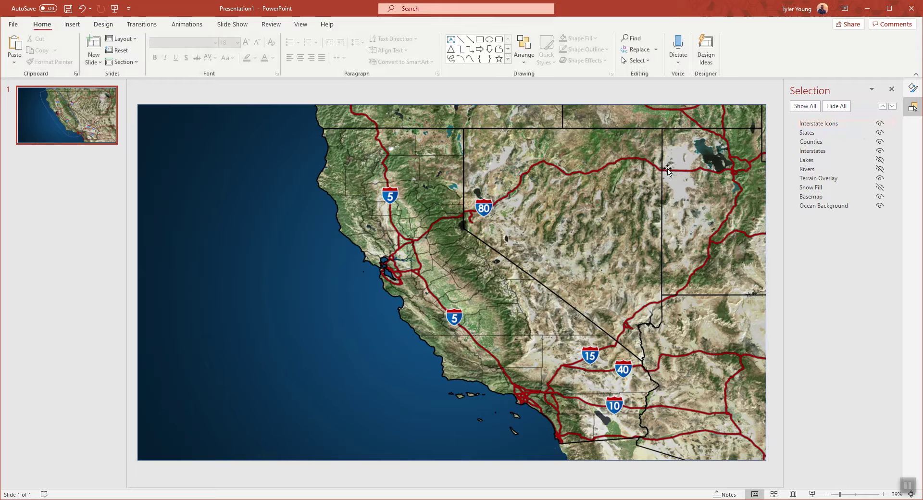
# - Draw a closed curved freeform along the California coast, about 19.9" high and 14.25" wide, extending offshore and slightly above the map
pyautogui.click(471, 59)
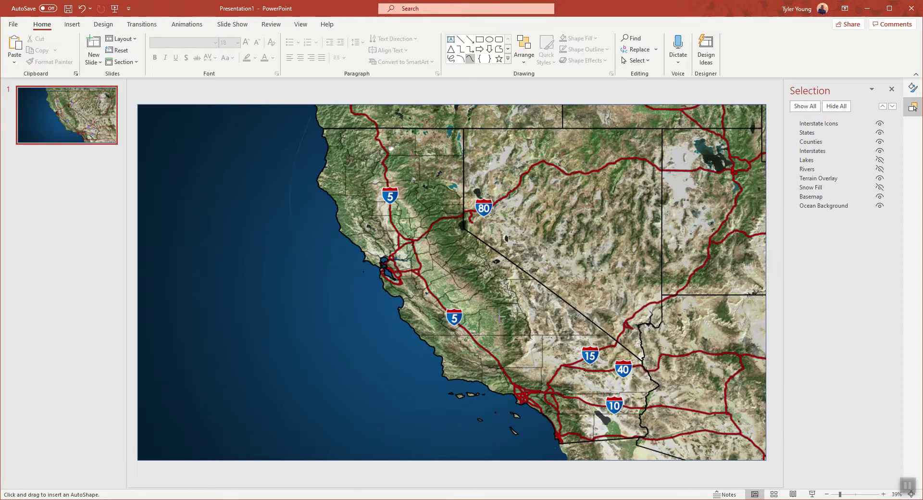
pyautogui.click(321, 96)
pyautogui.click(531, 446)
pyautogui.click(290, 209)
pyautogui.click(320, 95)
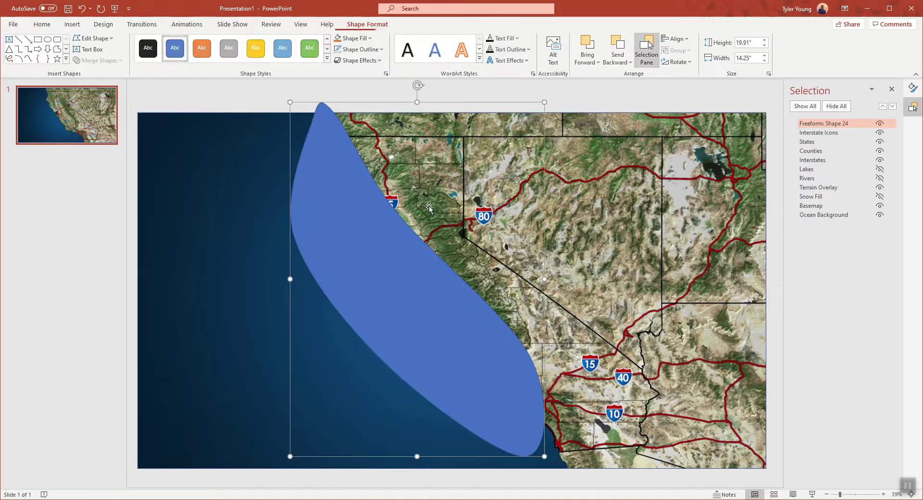
# - Fill the coastal freeform with the standard green color and remove its outline
pyautogui.click(912, 106)
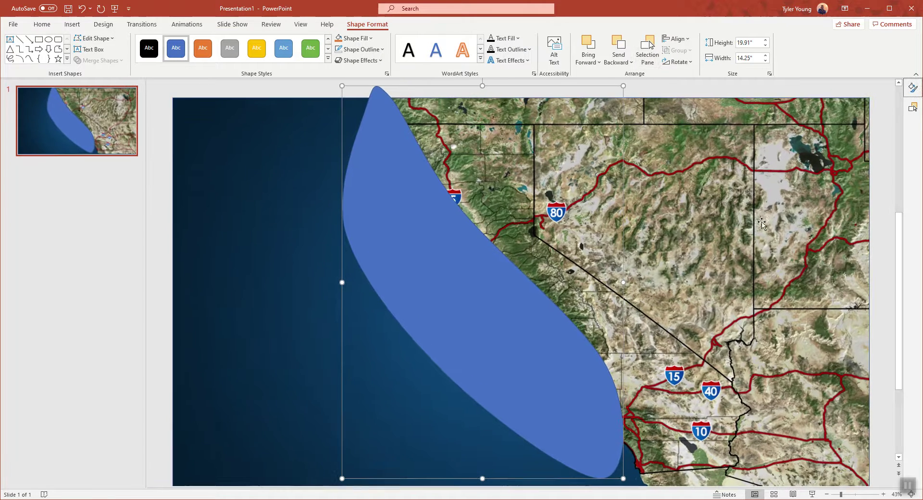
pyautogui.click(912, 87)
pyautogui.click(874, 228)
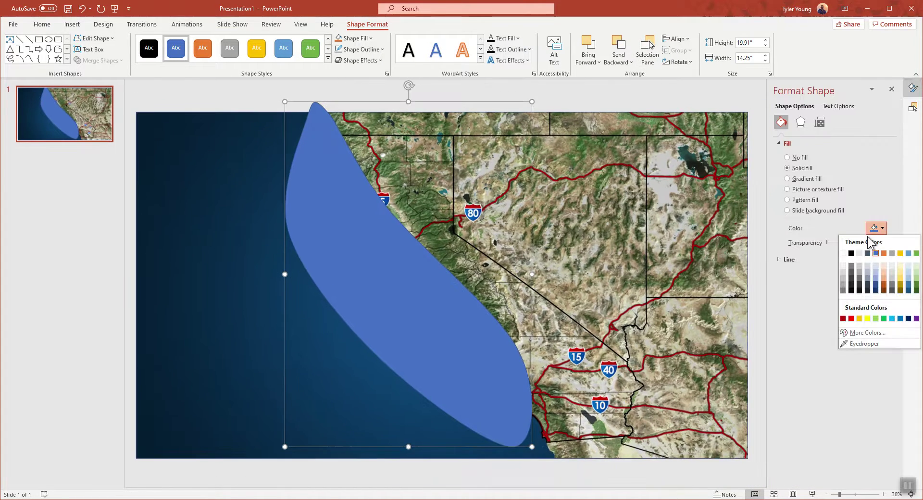
pyautogui.click(883, 318)
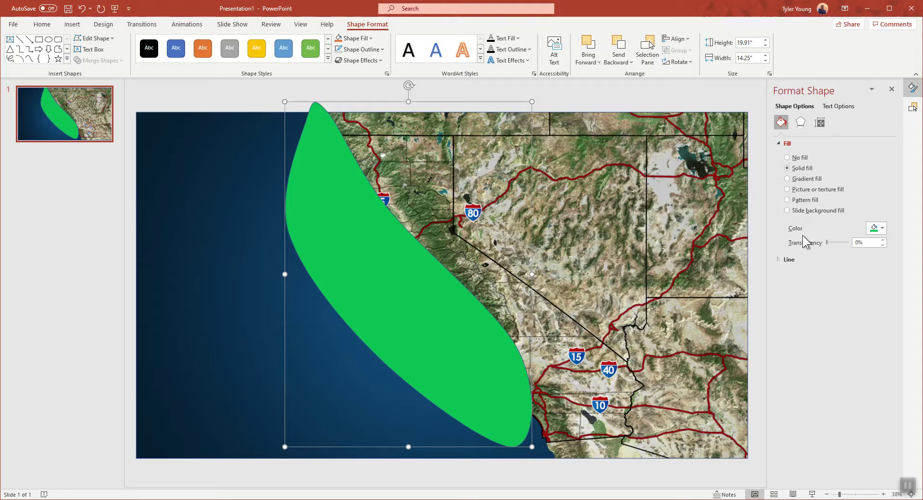
pyautogui.click(361, 49)
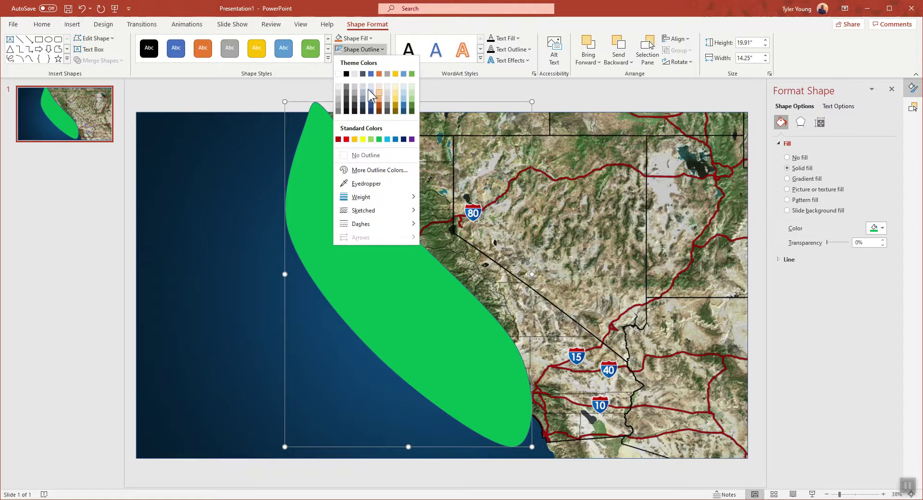
pyautogui.click(360, 155)
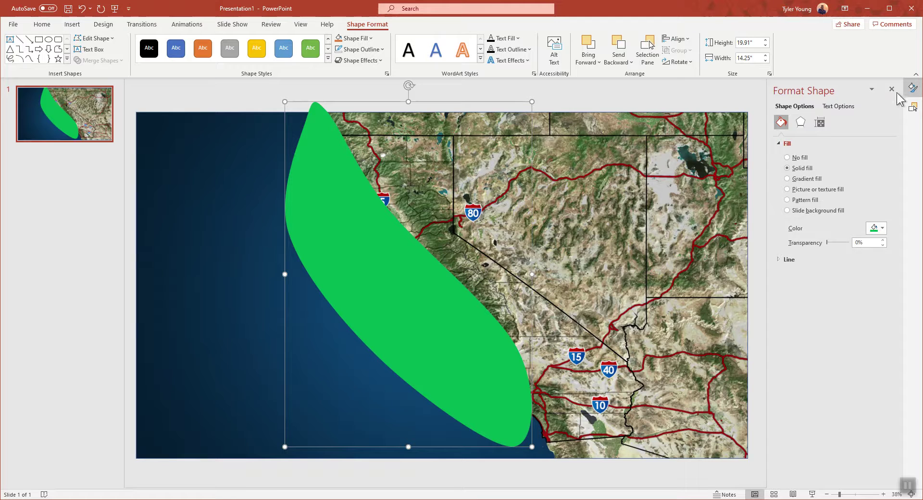
# - Move the green coastal freeform between Snow Fill and Basemap in the stacking order
pyautogui.click(912, 107)
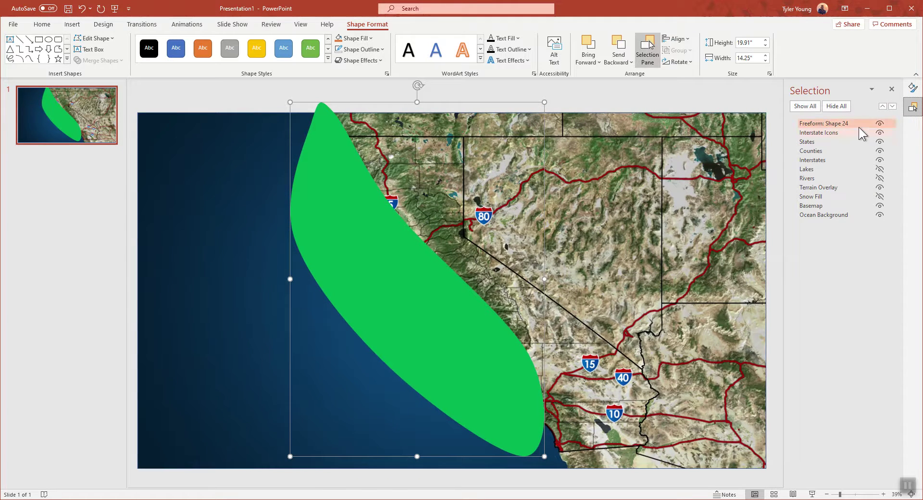
pyautogui.moveTo(858, 124); pyautogui.dragTo(848, 207)
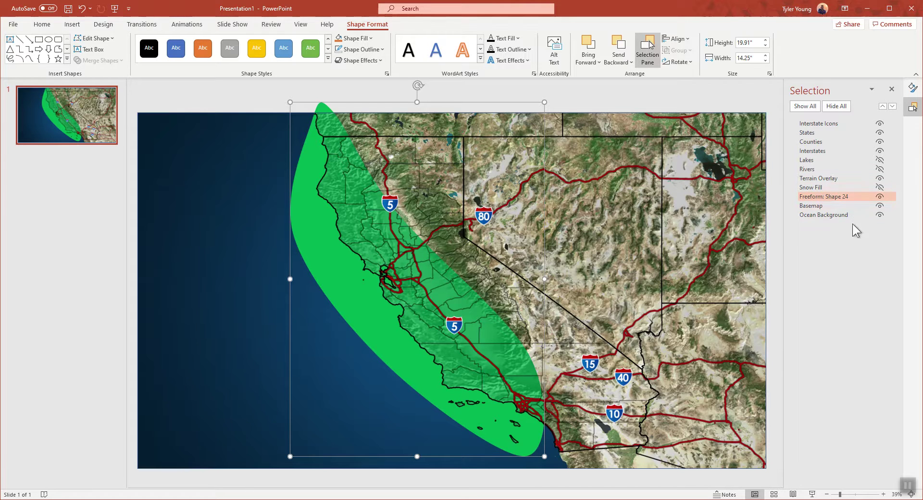
# - Duplicate the full-slide Interstate Icons layer and nudge the copy into exact alignment with the map
pyautogui.click(825, 206)
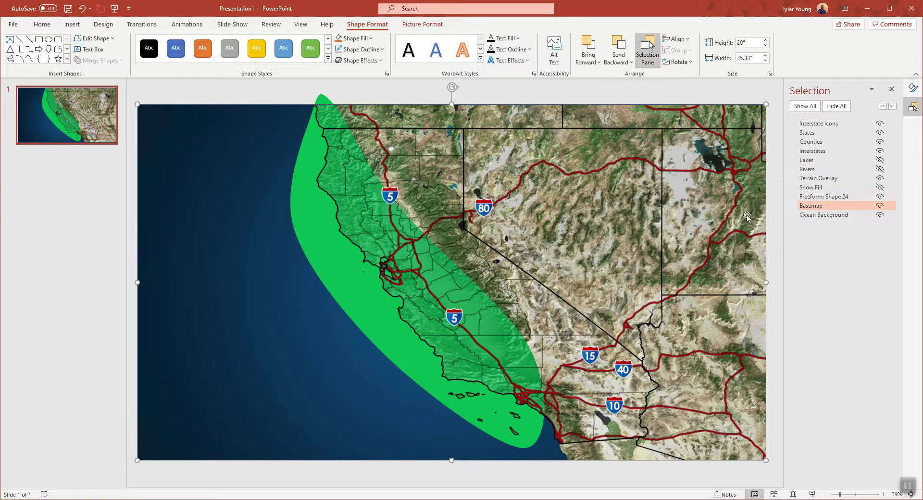
pyautogui.click(679, 212)
pyautogui.hotkey('ctrl', 'd')
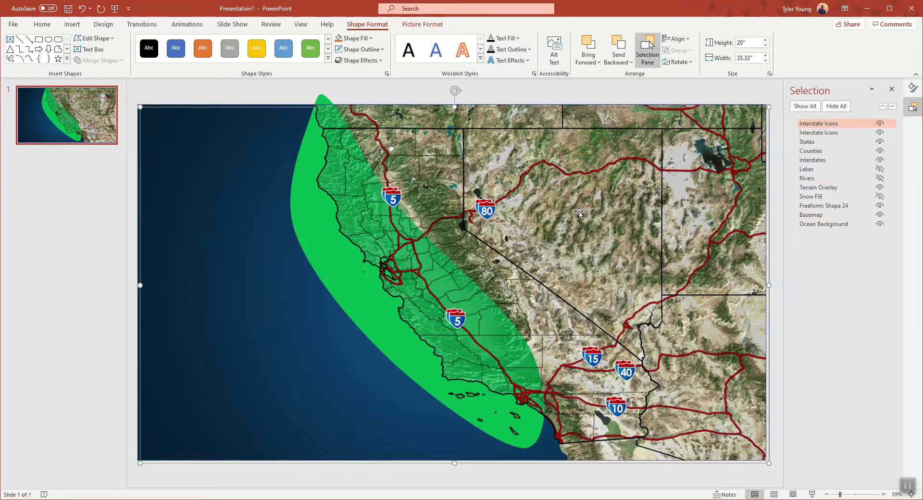
pyautogui.press('Left')
pyautogui.press('Up')
pyautogui.press('Left')
pyautogui.press('Up')
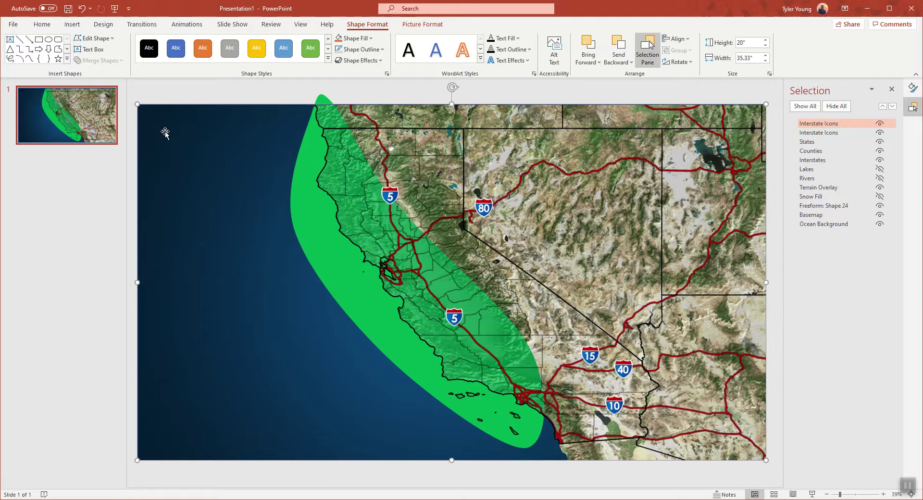
# - Replace the duplicated layer's picture fill with the Ocean Mask image from the CA PNGs folder
pyautogui.click(909, 89)
pyautogui.click(797, 189)
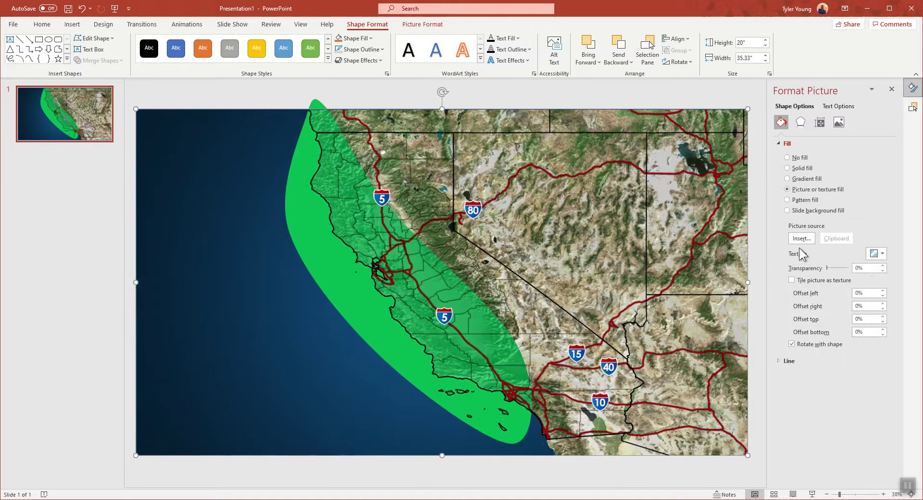
pyautogui.click(800, 239)
pyautogui.click(369, 211)
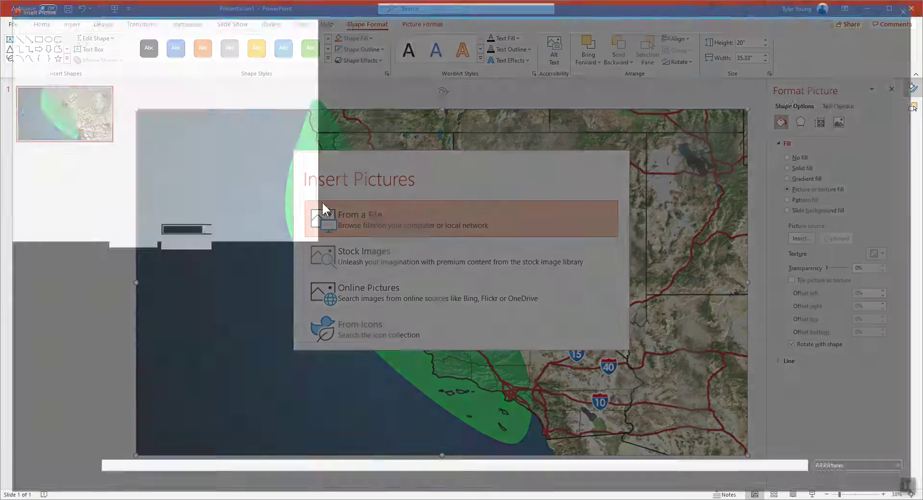
pyautogui.click(626, 88)
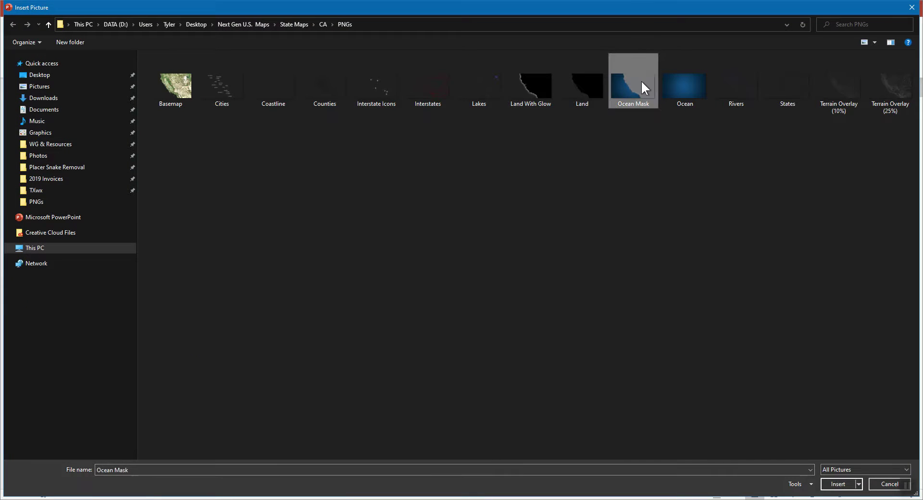
pyautogui.click(831, 482)
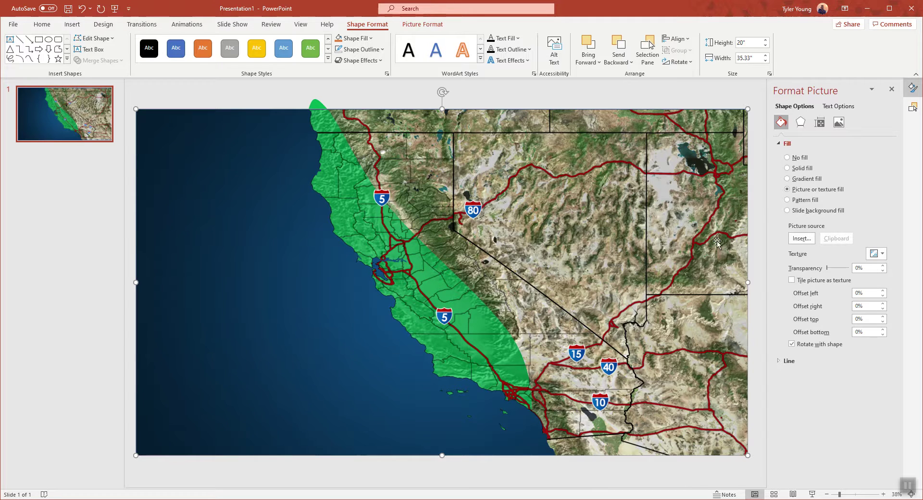
# - Rename the topmost duplicated Interstate Icons layer as Ocean Mask
pyautogui.click(913, 107)
pyautogui.doubleClick(812, 124)
pyautogui.hotkey('ctrl', 'a')
pyautogui.write('Oc')
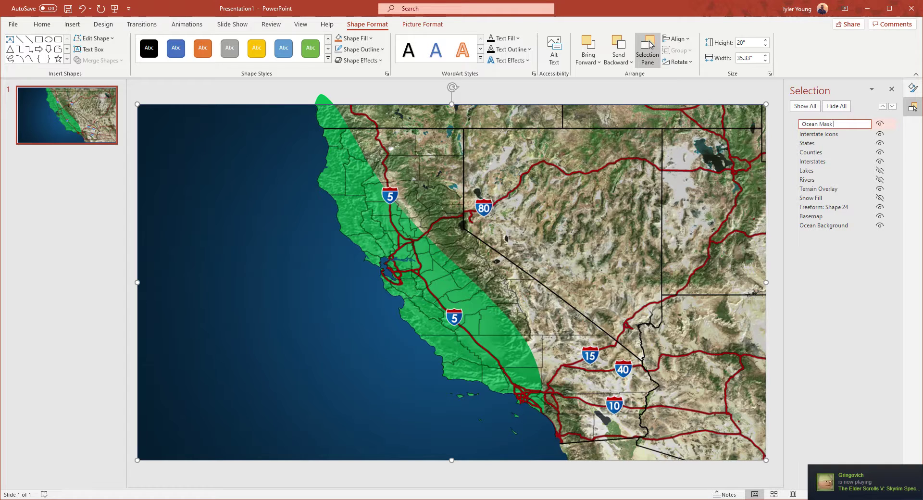
pyautogui.press('Return')
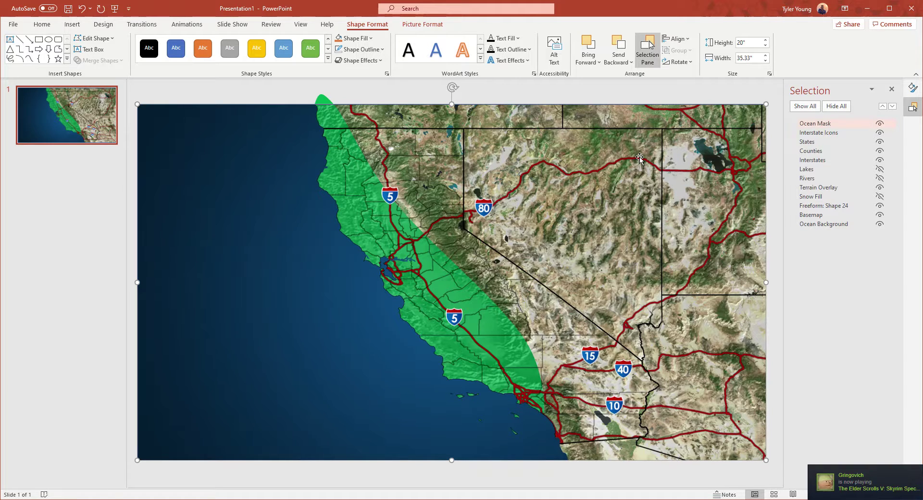
# - Toggle the Ocean Mask layer off and on to compare the green coastal area with and without the mask
pyautogui.click(833, 126)
pyautogui.click(831, 118)
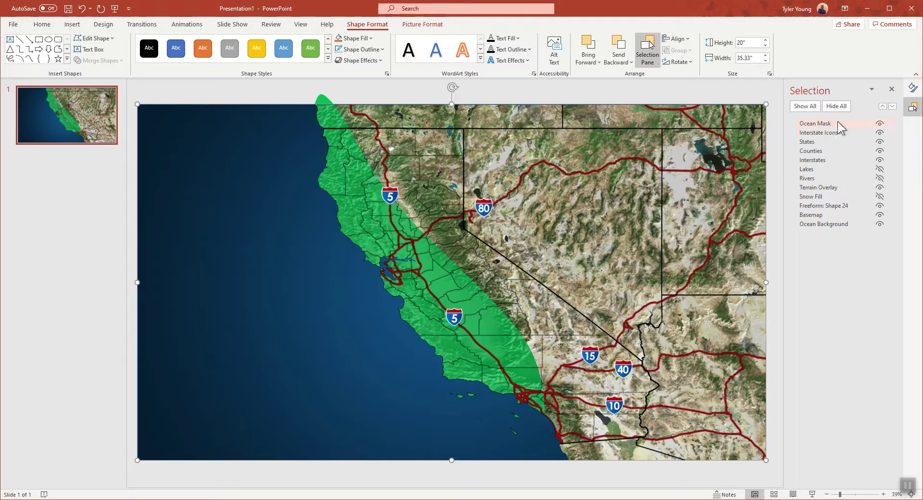
pyautogui.click(879, 123)
pyautogui.click(879, 124)
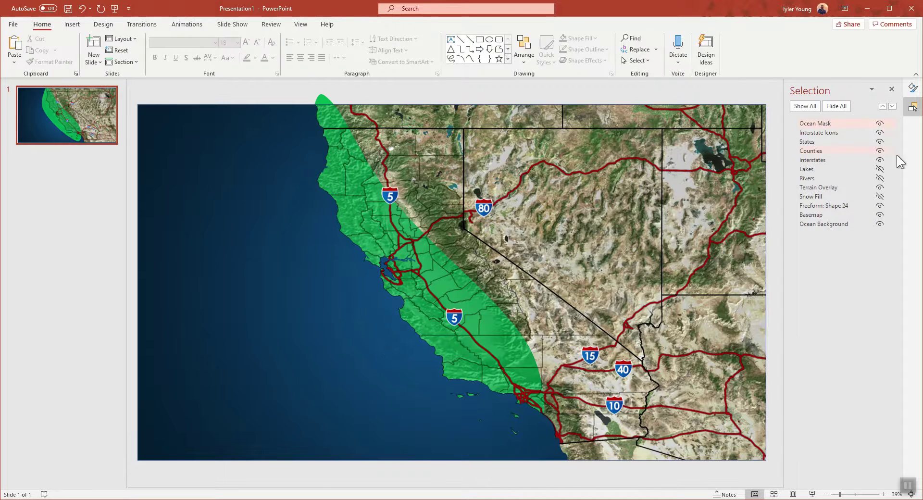
pyautogui.click(880, 124)
pyautogui.click(879, 124)
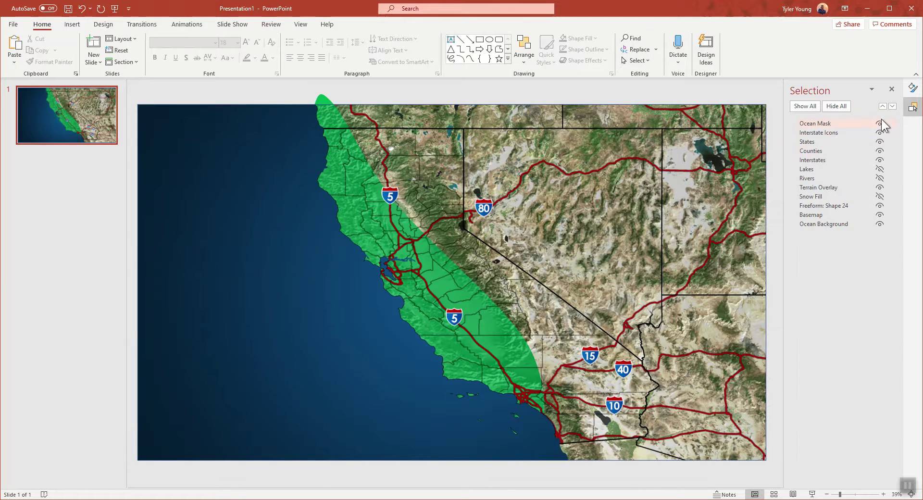
pyautogui.click(879, 124)
pyautogui.click(879, 123)
# - Toggle the green coastal freeform's visibility and leave it hidden
pyautogui.click(880, 206)
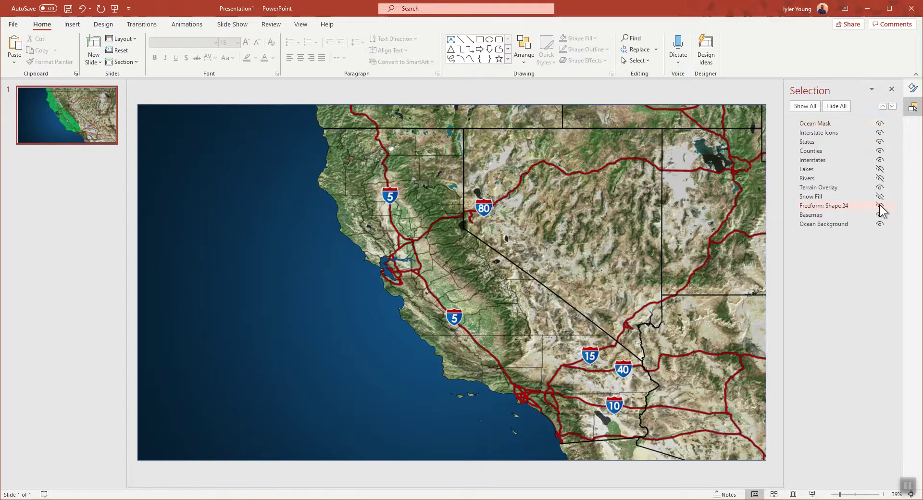
pyautogui.click(880, 205)
pyautogui.click(880, 205)
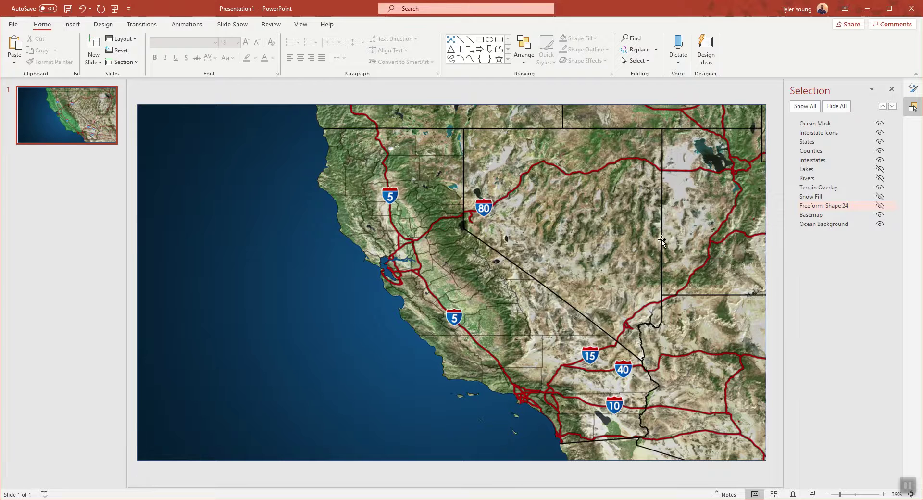